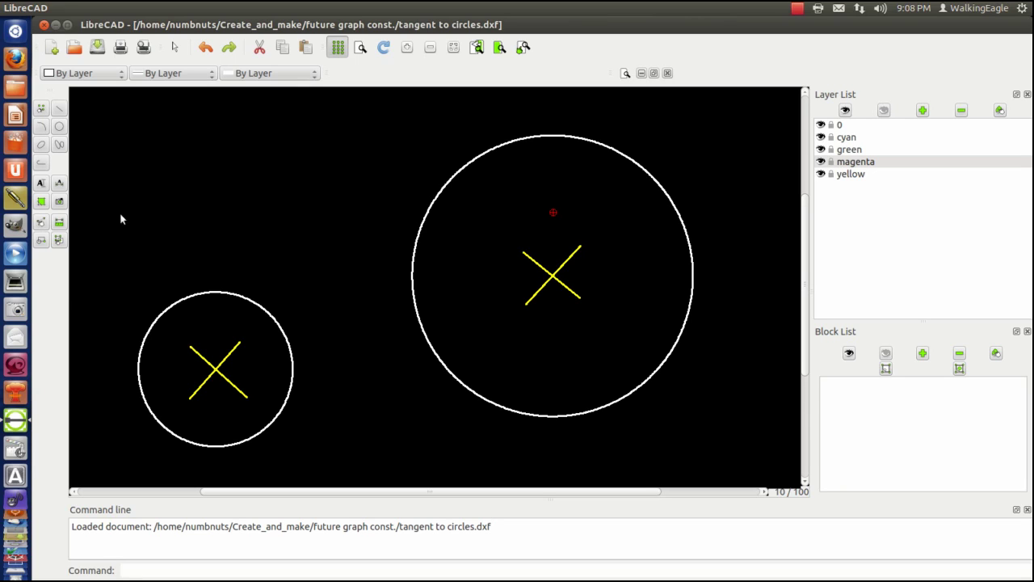
Step: Draw two magenta tangents from the small to the large circle, one over the top, one underneath
click(60, 110)
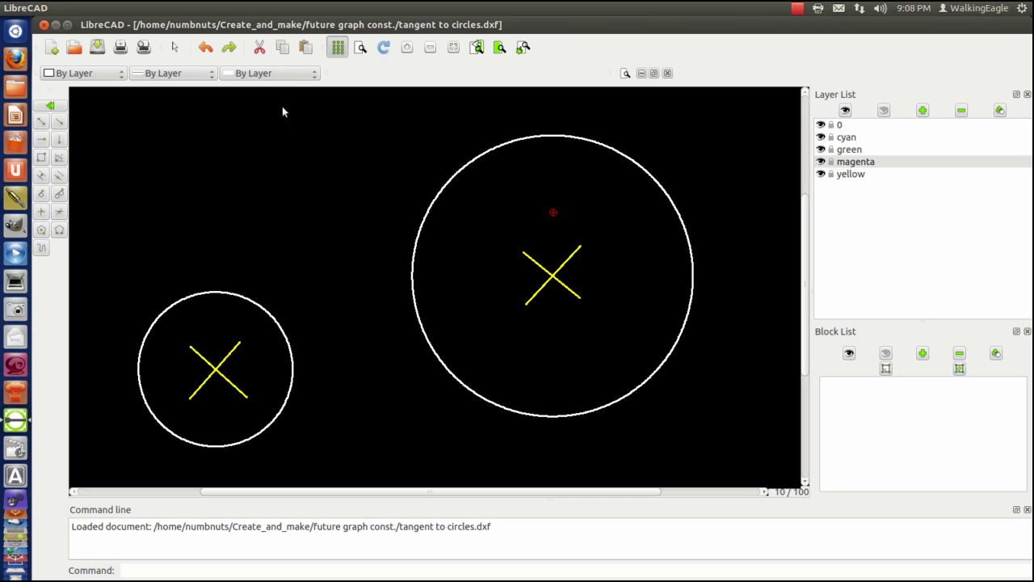
click(60, 194)
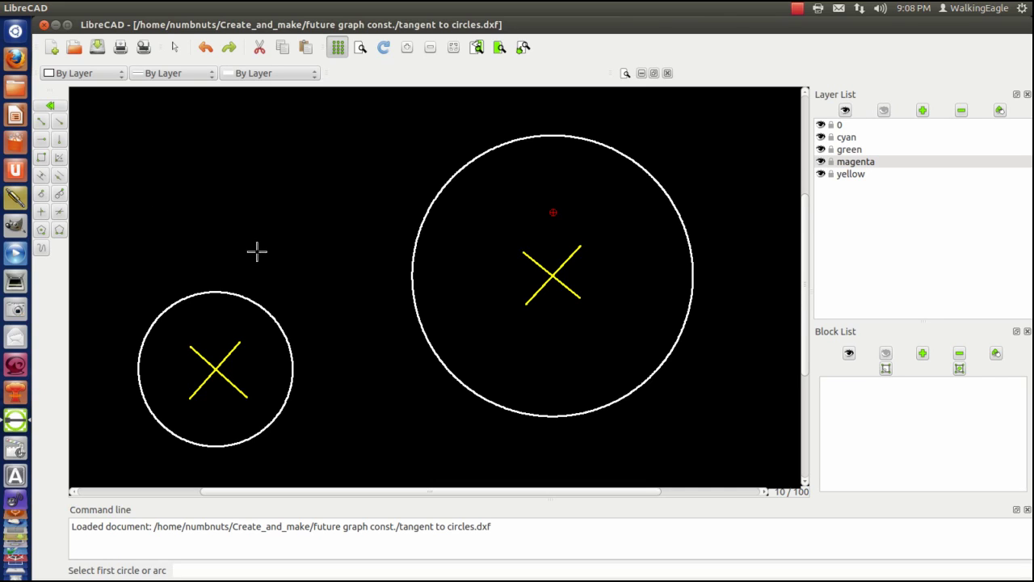
click(190, 297)
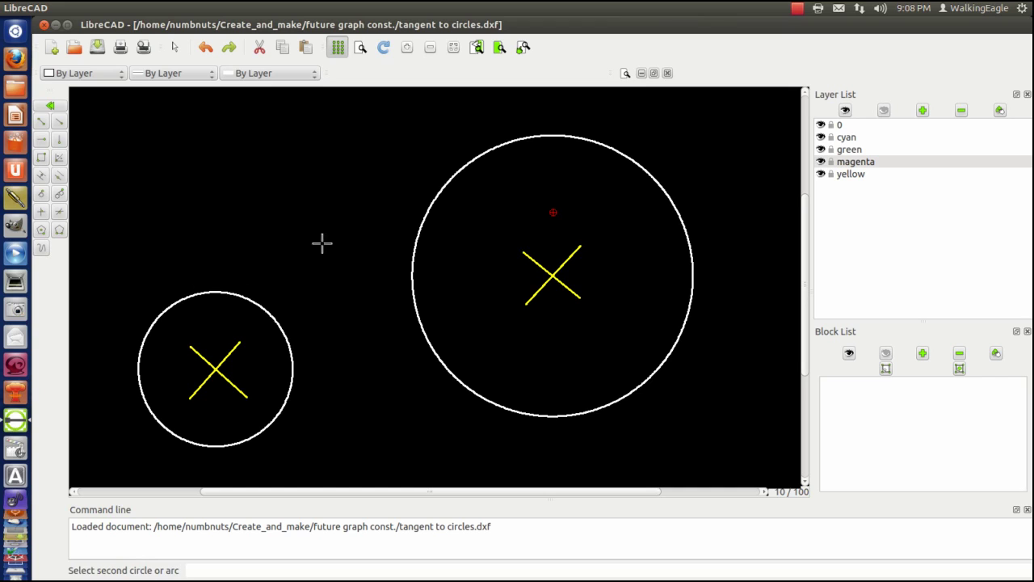
click(497, 148)
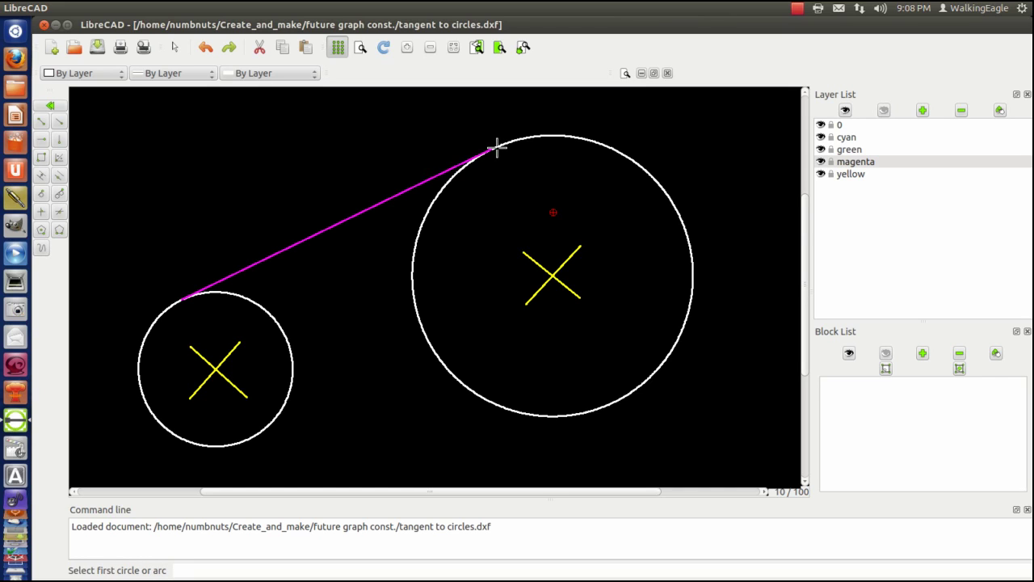
click(234, 446)
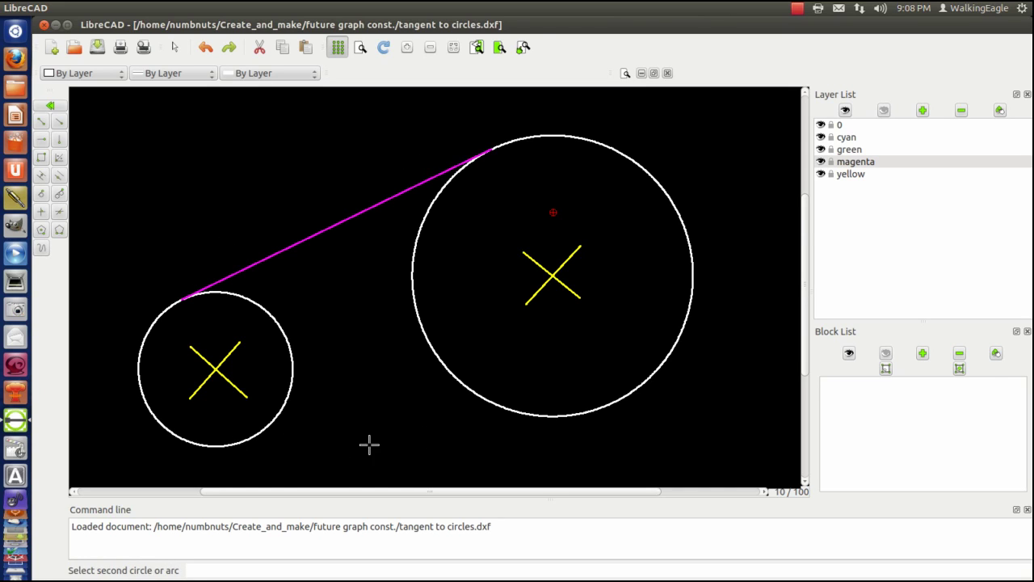
click(553, 416)
right_click(370, 341)
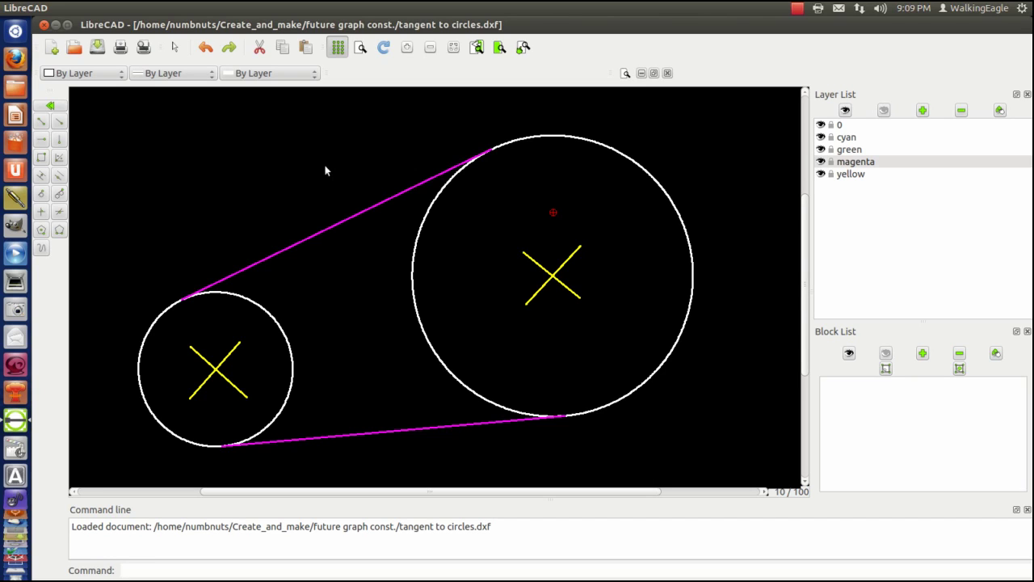
Step: Undo both magenta tangent lines and make cyan the current layer
click(207, 47)
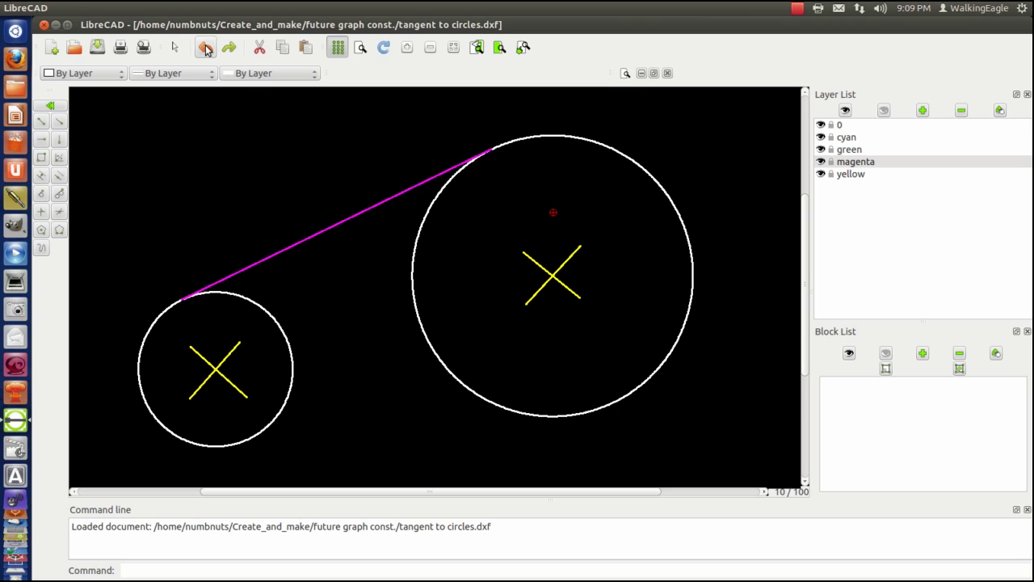
click(206, 47)
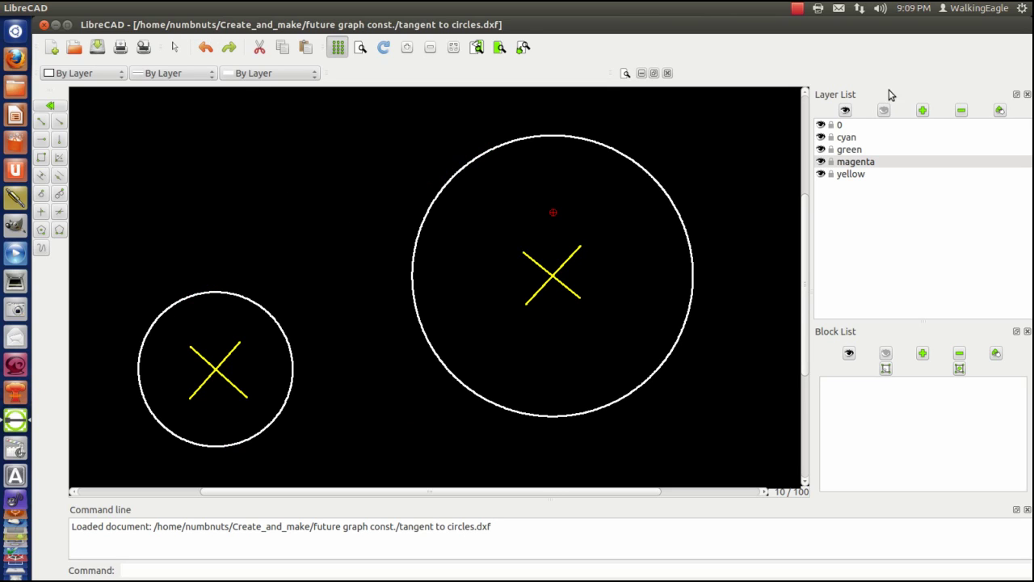
click(849, 139)
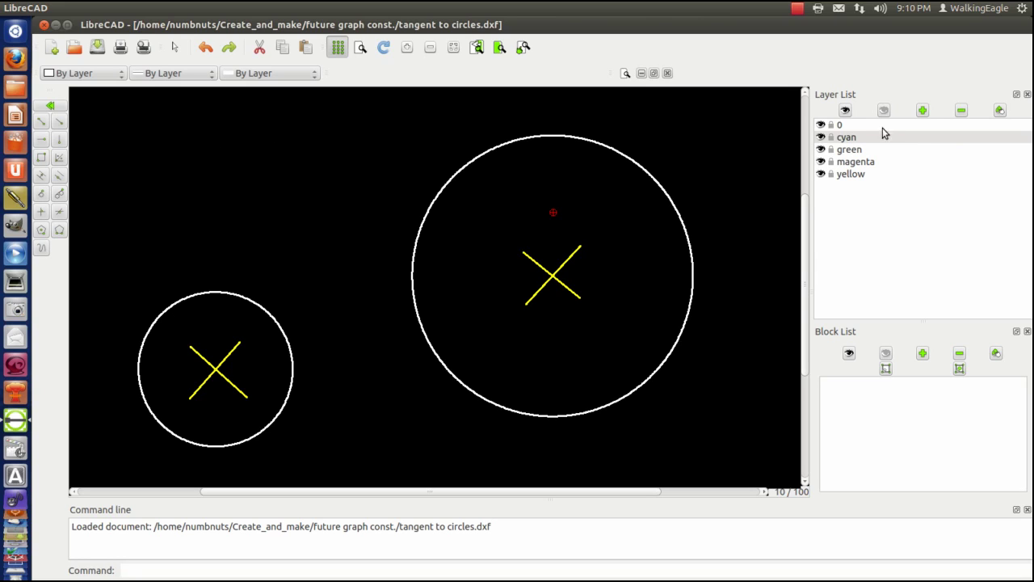
Step: Draw a cyan line from the small circle's centre to the large circle's centre
click(39, 124)
click(215, 369)
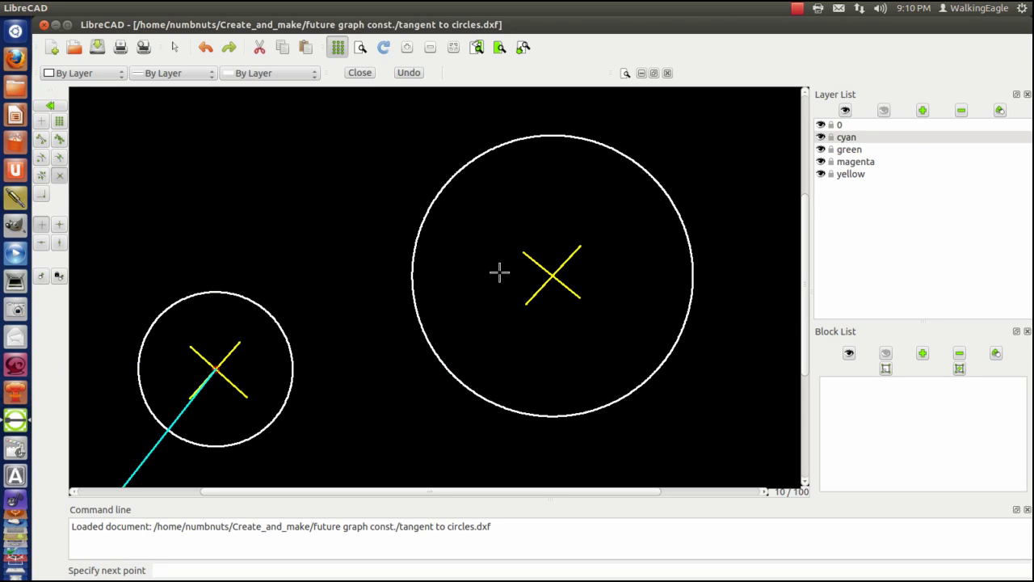
click(551, 275)
right_click(340, 214)
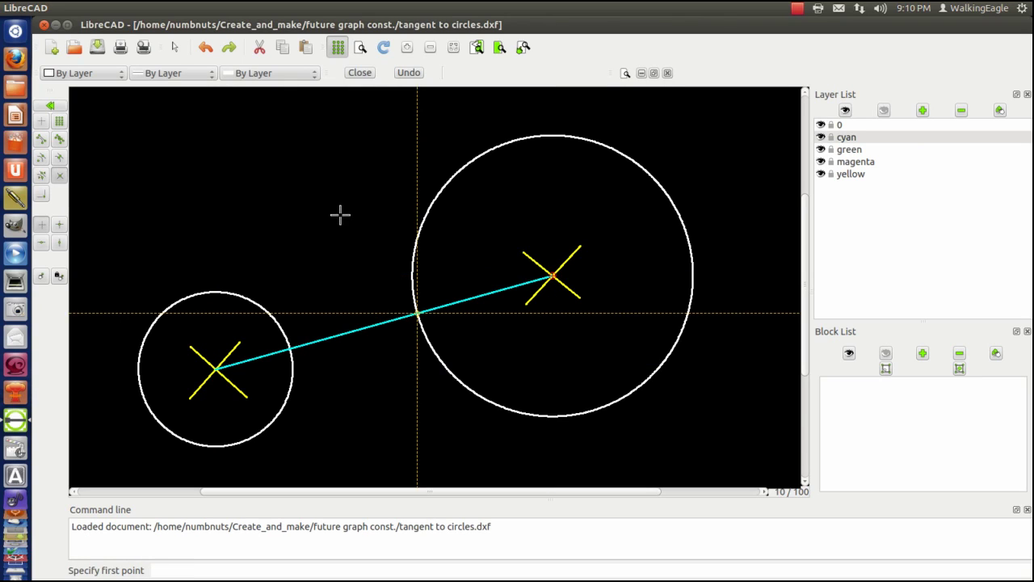
right_click(171, 212)
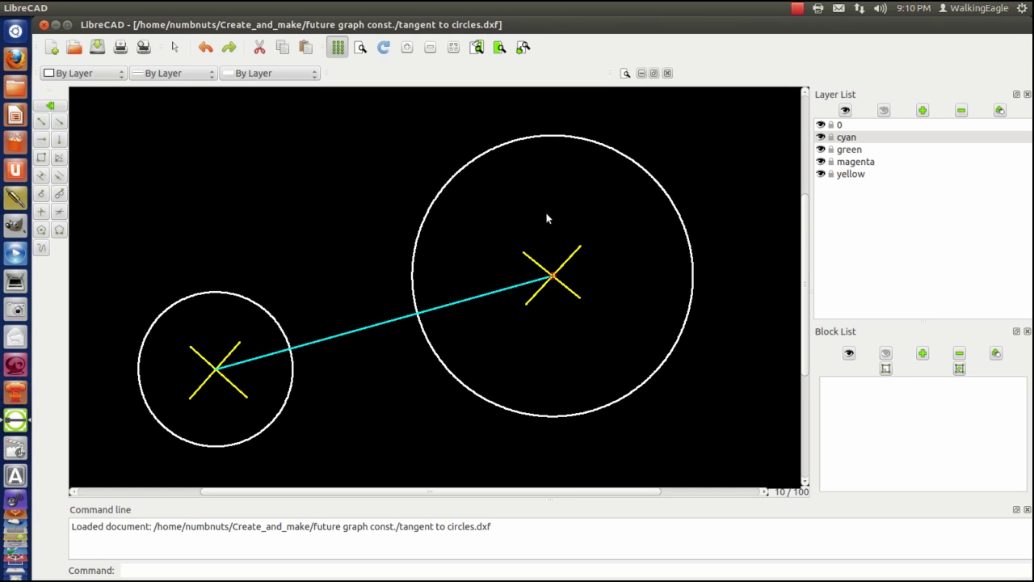
Step: Add a cyan vertical line through the large circle's centre
click(59, 141)
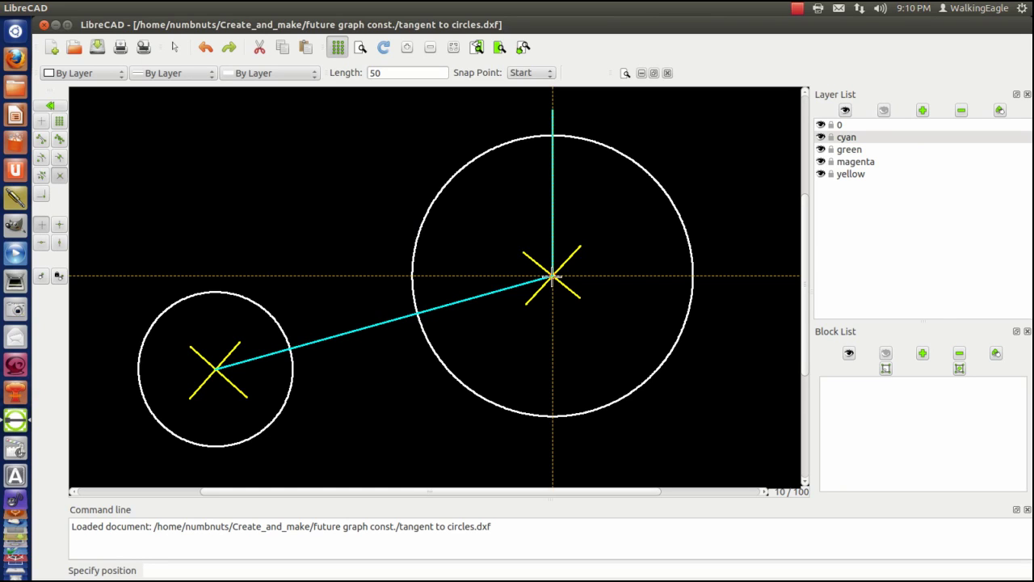
click(552, 276)
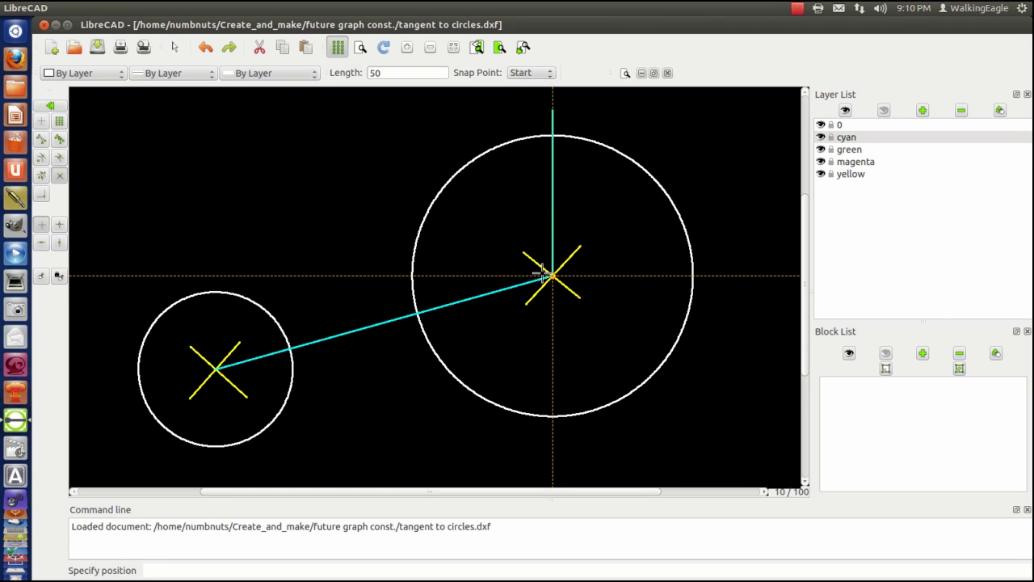
right_click(247, 183)
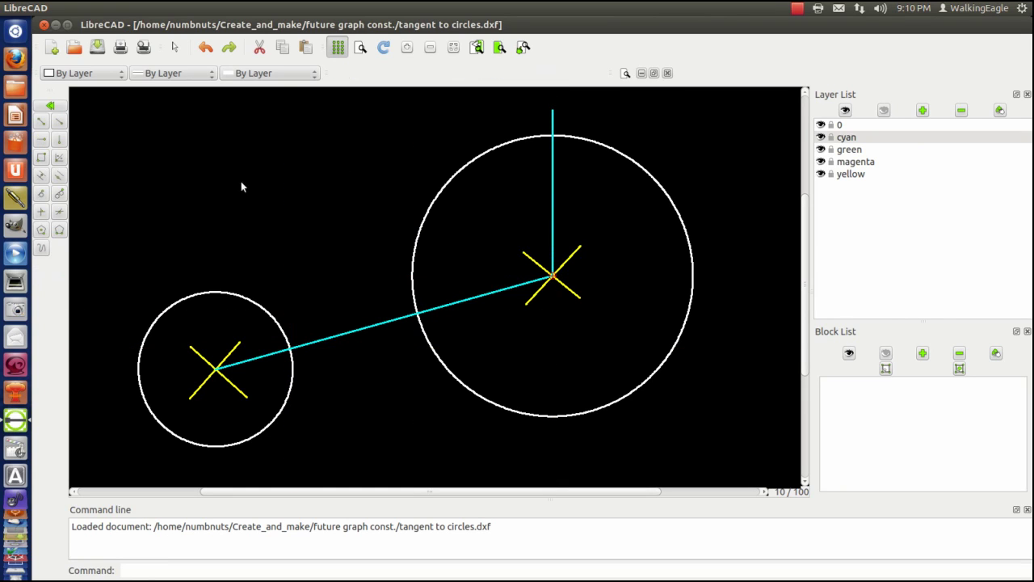
Step: Copy the small circle so its centre sits on the large circle's top point, keeping the original
click(51, 106)
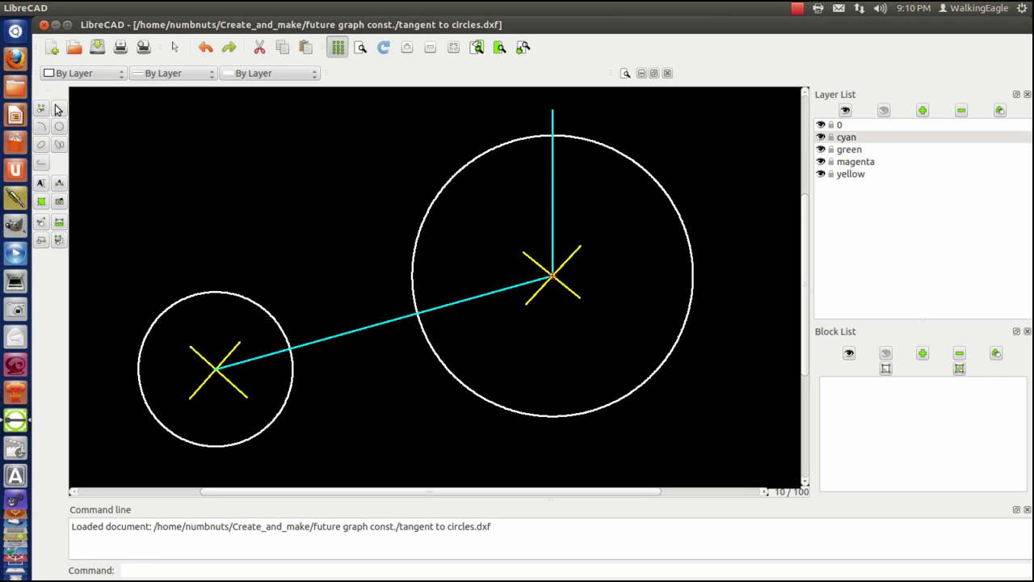
click(40, 225)
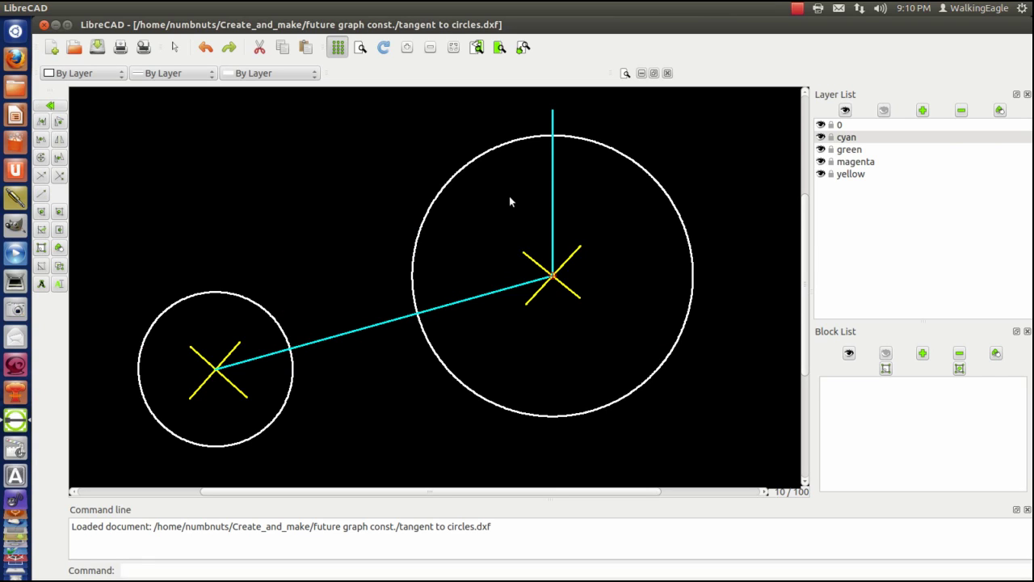
click(42, 123)
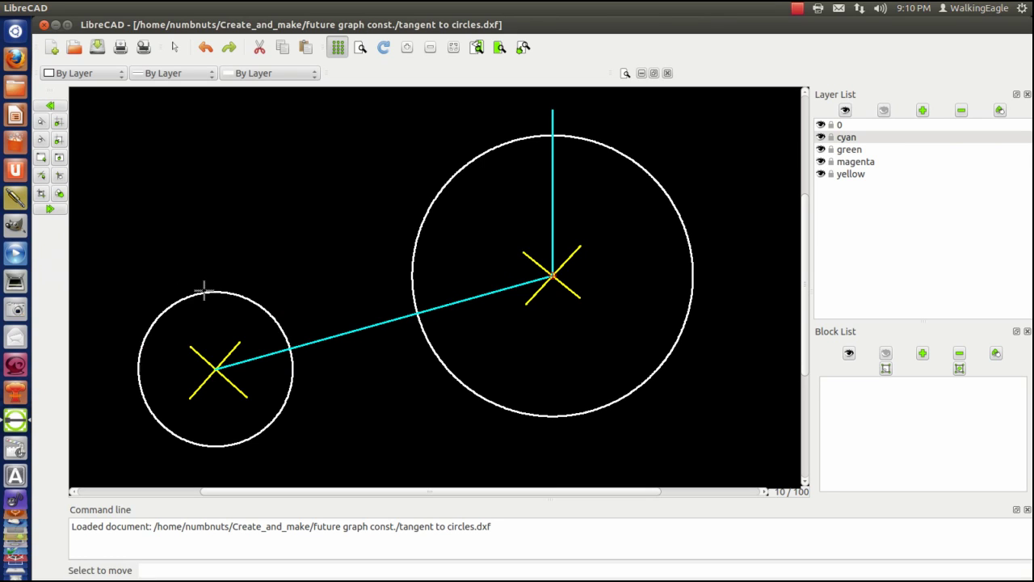
click(204, 293)
click(49, 208)
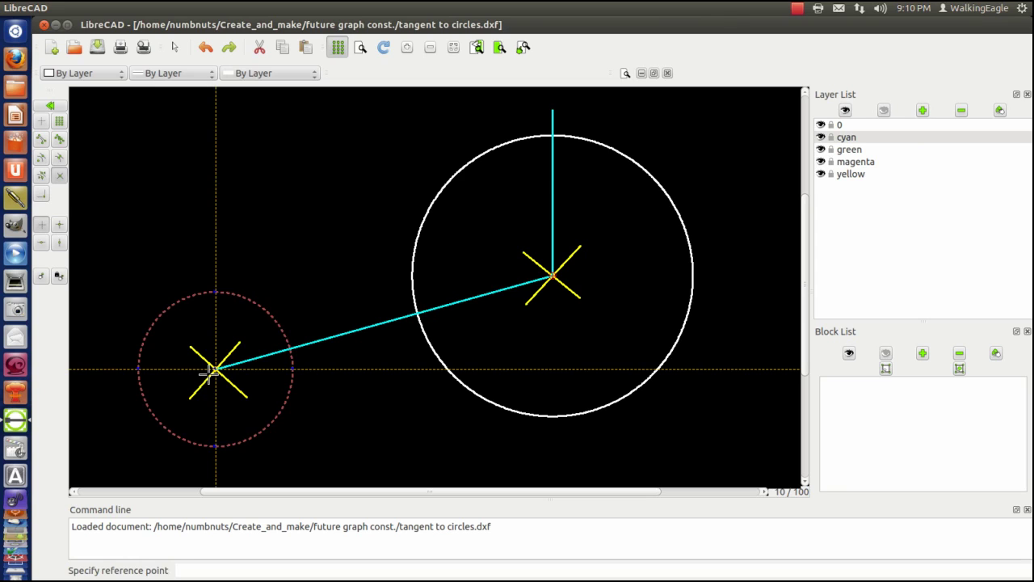
click(212, 371)
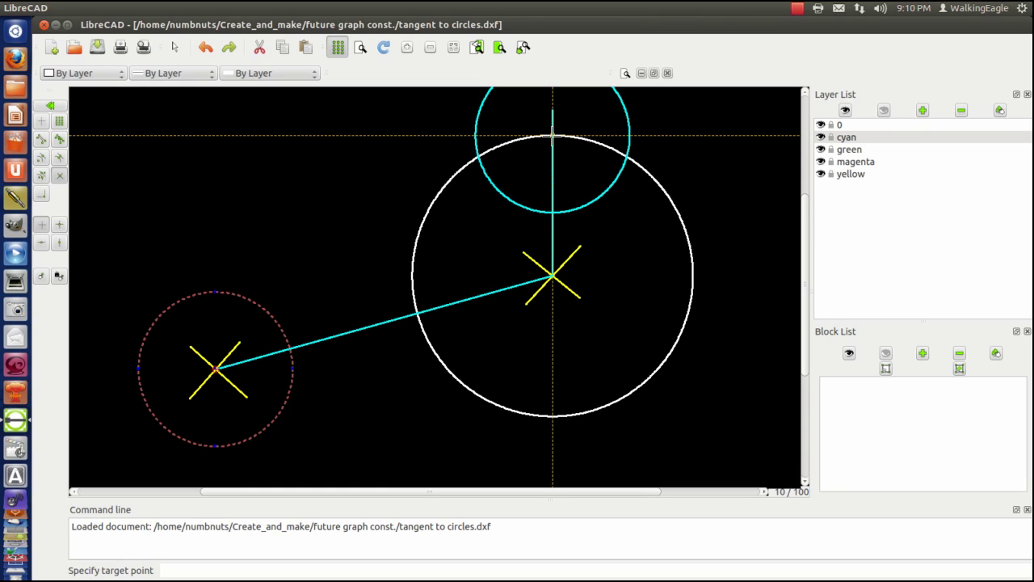
click(552, 136)
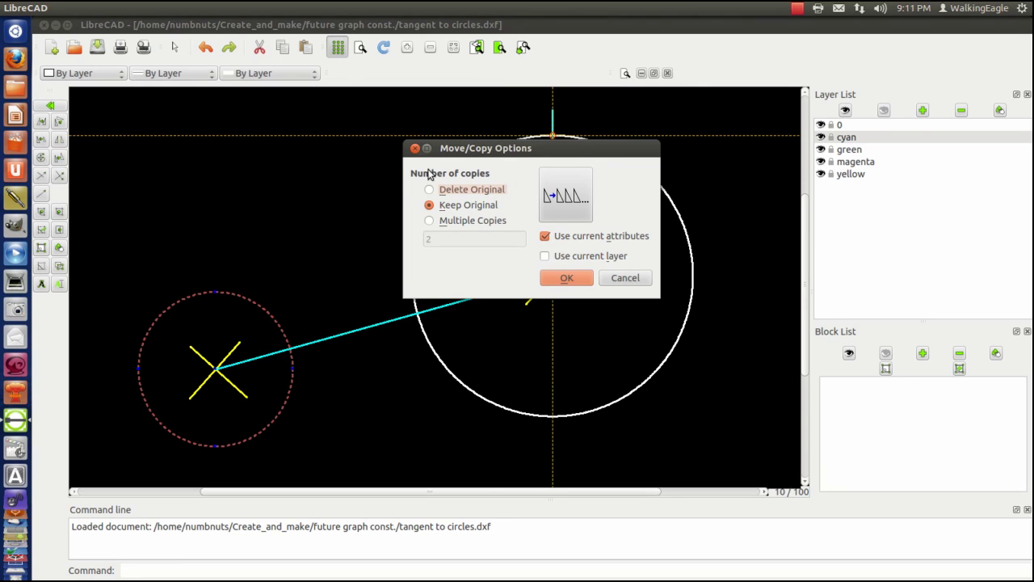
click(559, 282)
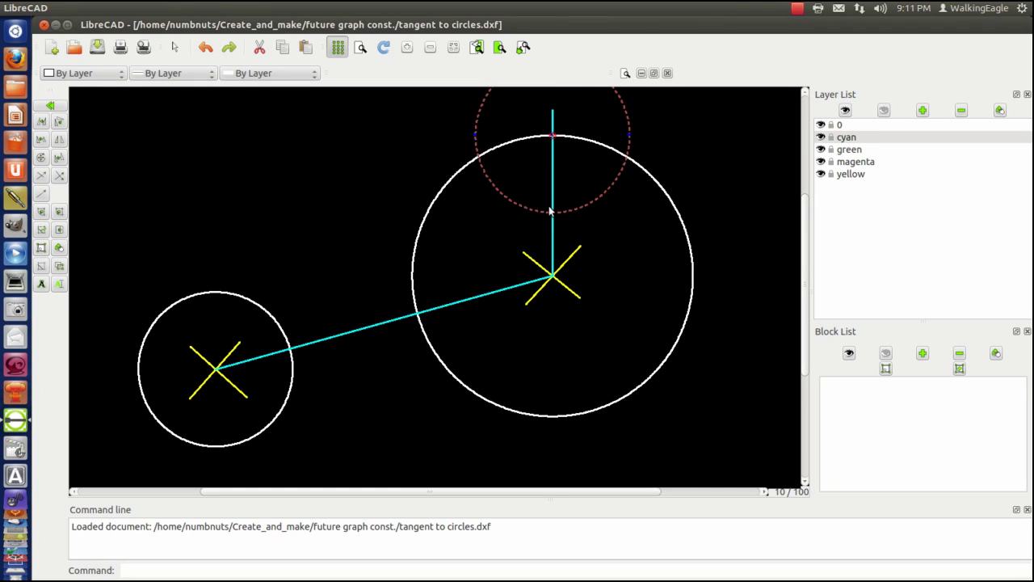
right_click(315, 242)
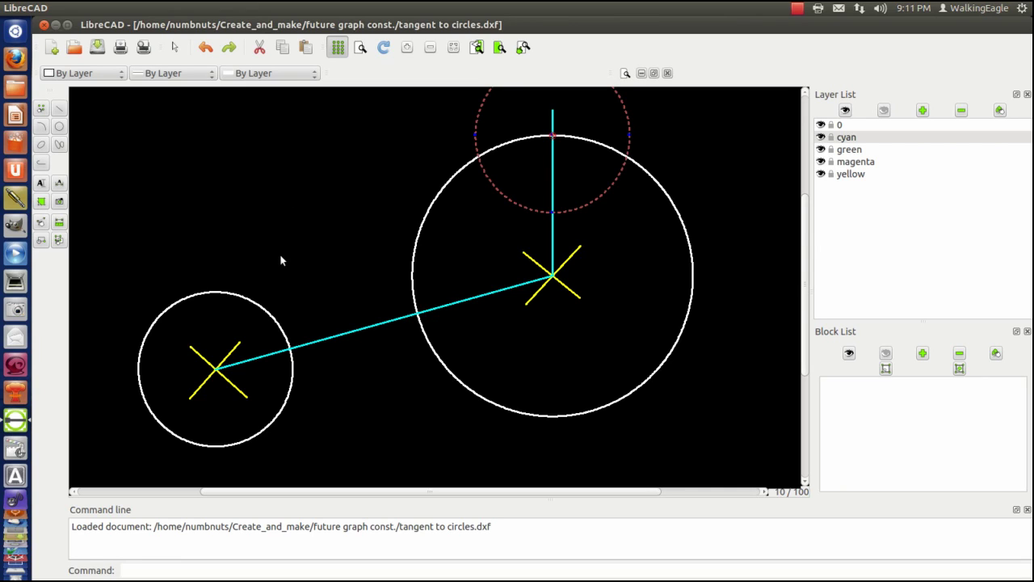
Step: Draw a cyan line from the small circle's centre to where the copied circle's bottom meets the vertical line
key(Escape)
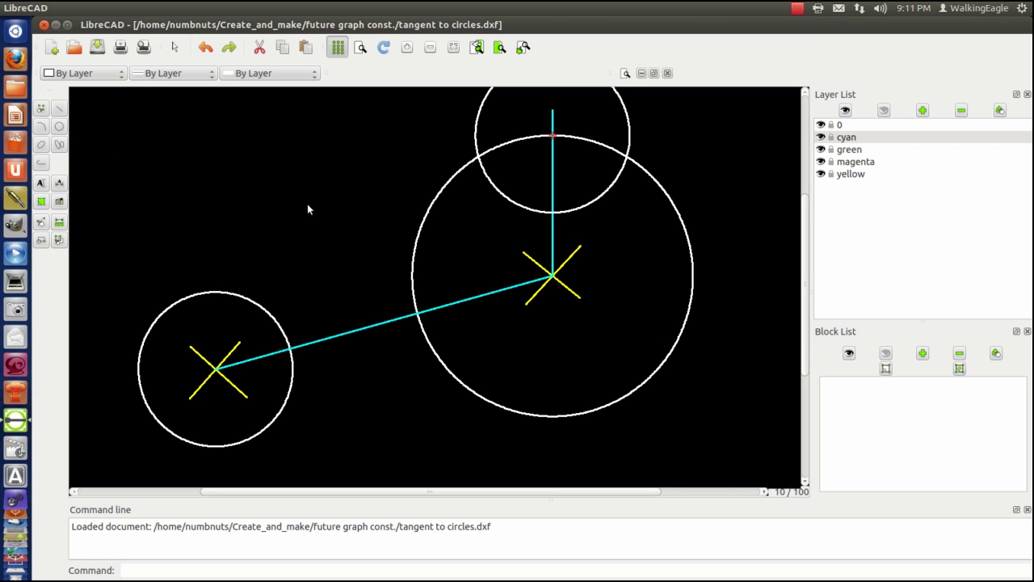
click(60, 110)
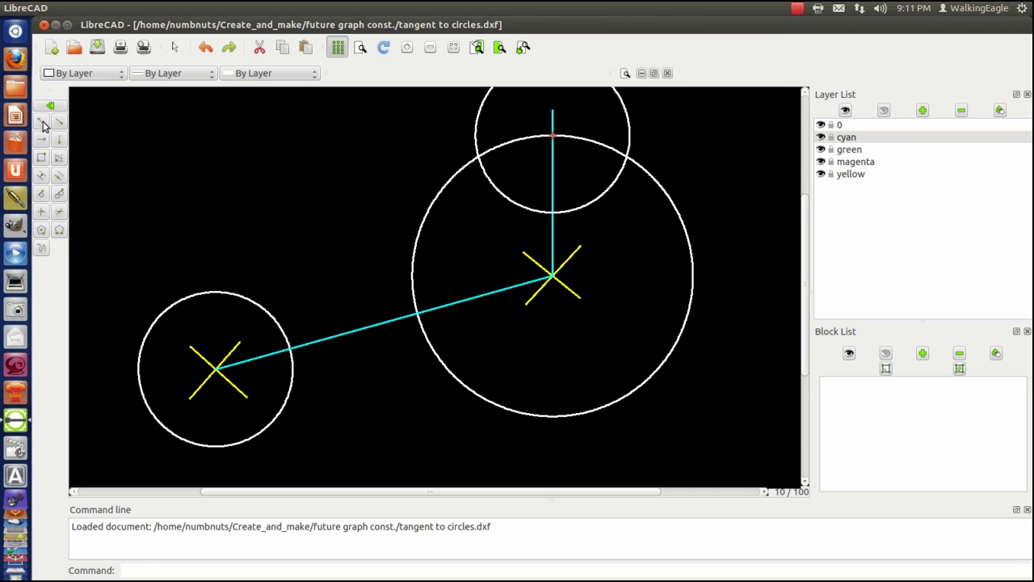
click(42, 122)
click(218, 370)
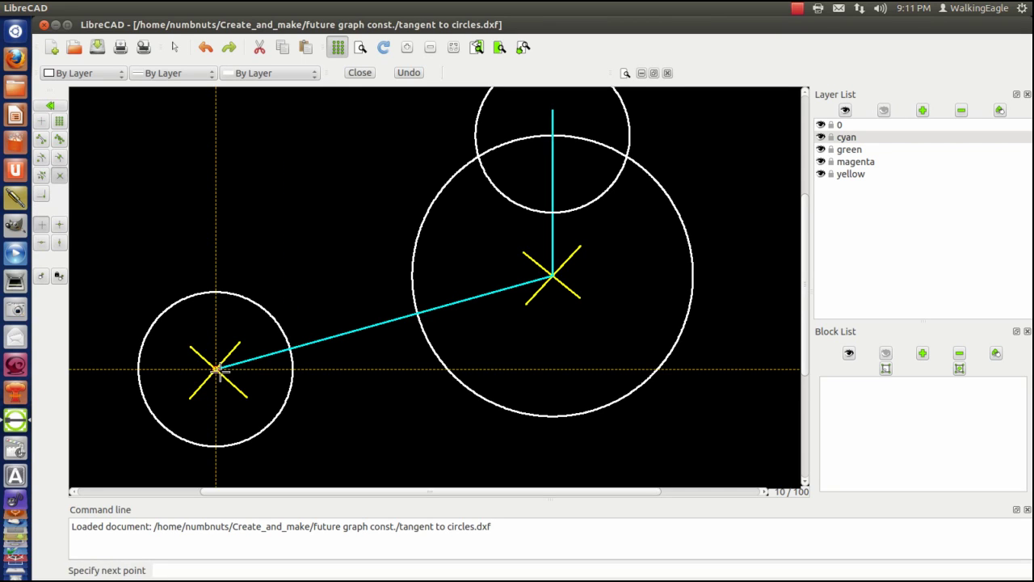
click(553, 213)
right_click(303, 171)
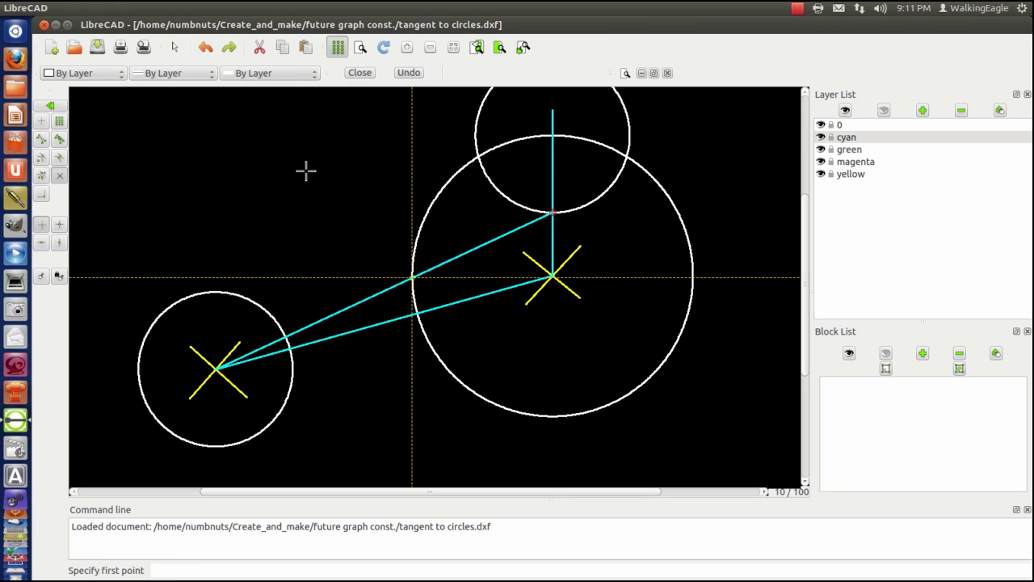
right_click(239, 147)
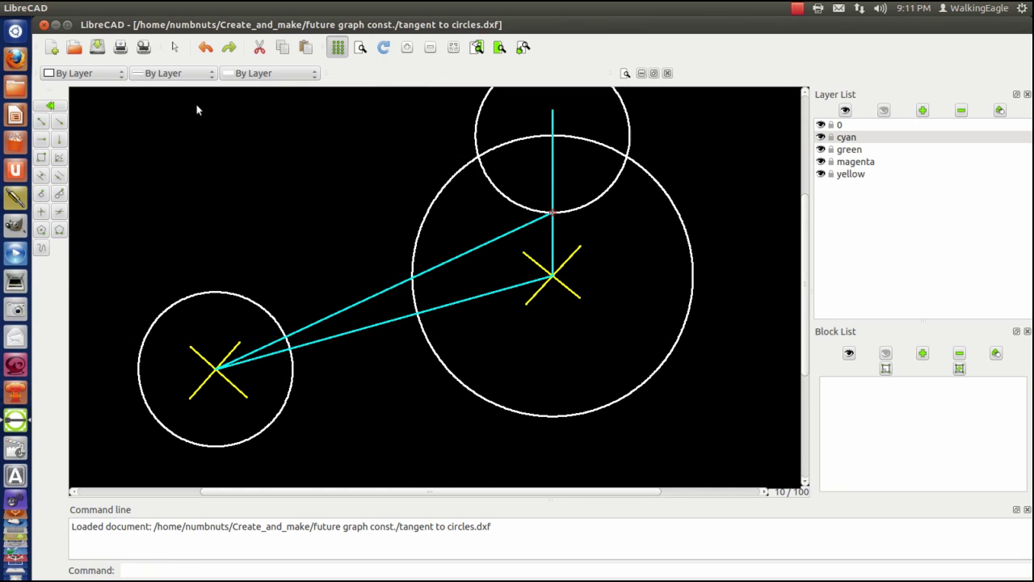
Step: Select the Circle with center, point tool
click(50, 105)
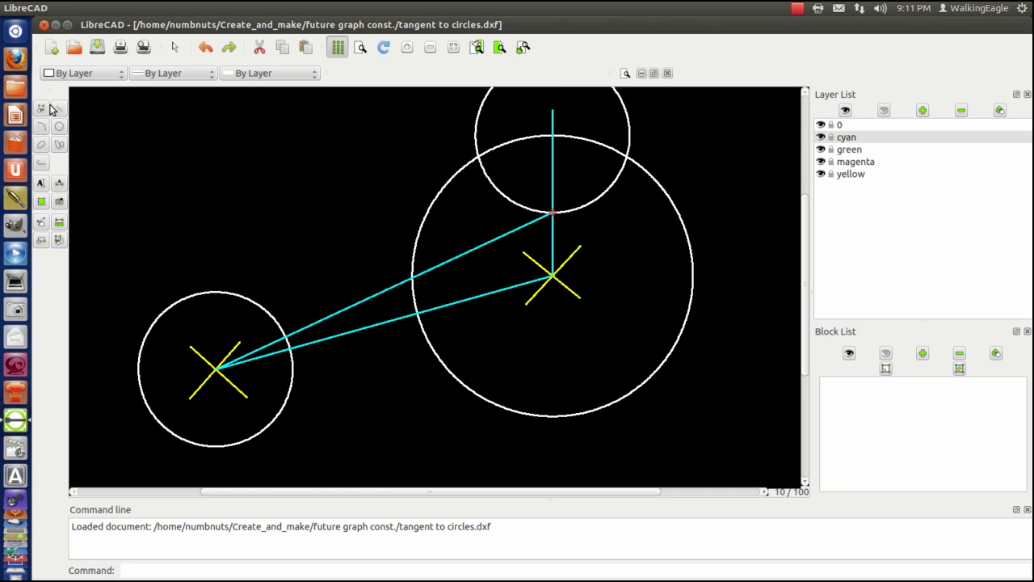
click(59, 126)
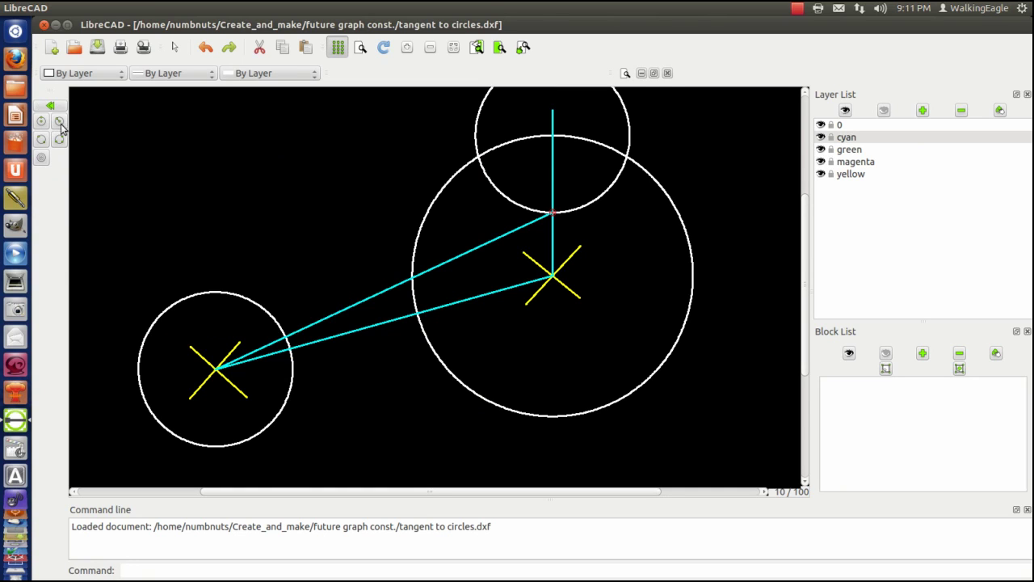
click(42, 121)
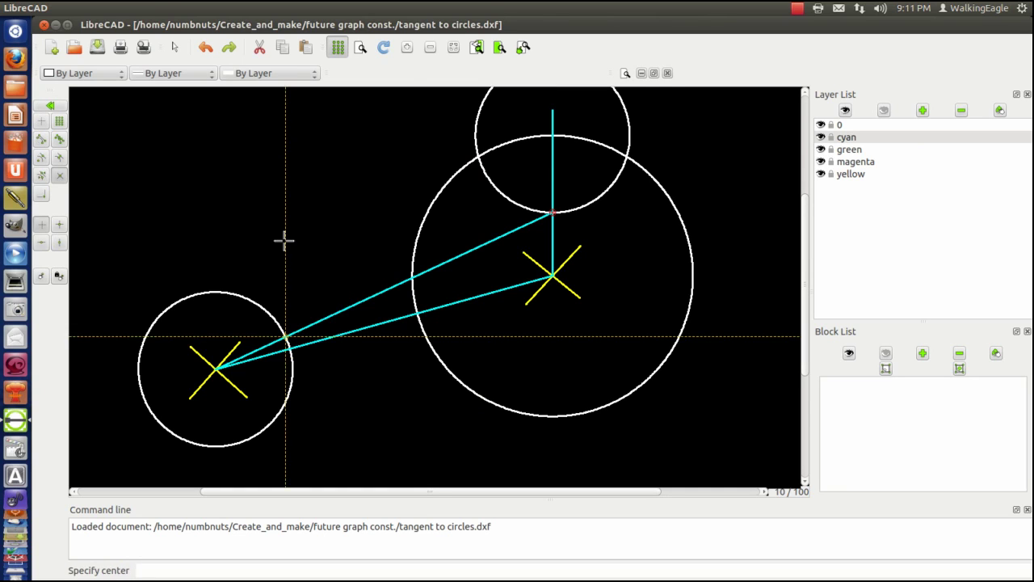
Step: Draw a cyan circle centred on the large circle's centre, passing through the top tangent point
click(552, 276)
click(552, 212)
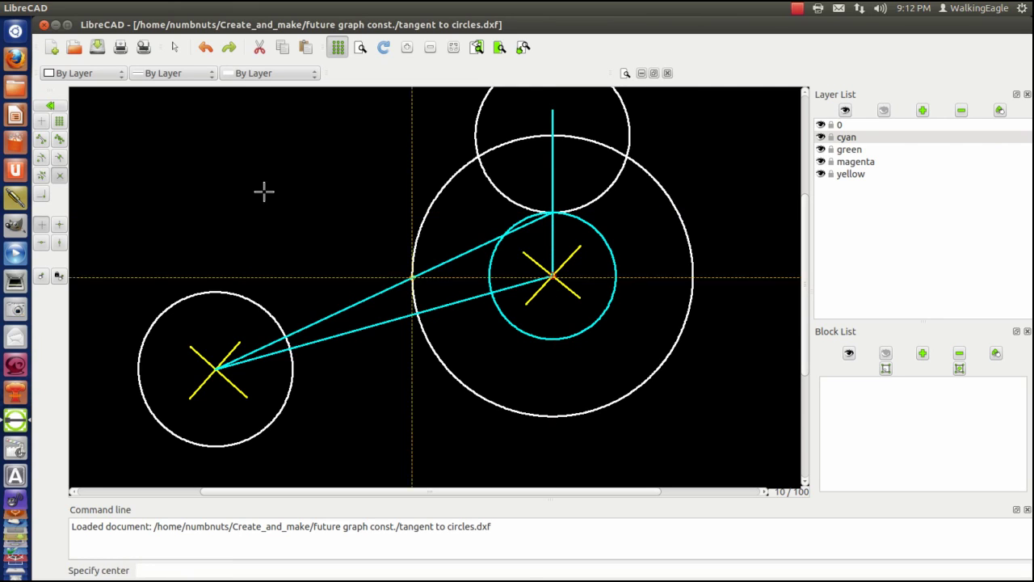
right_click(214, 148)
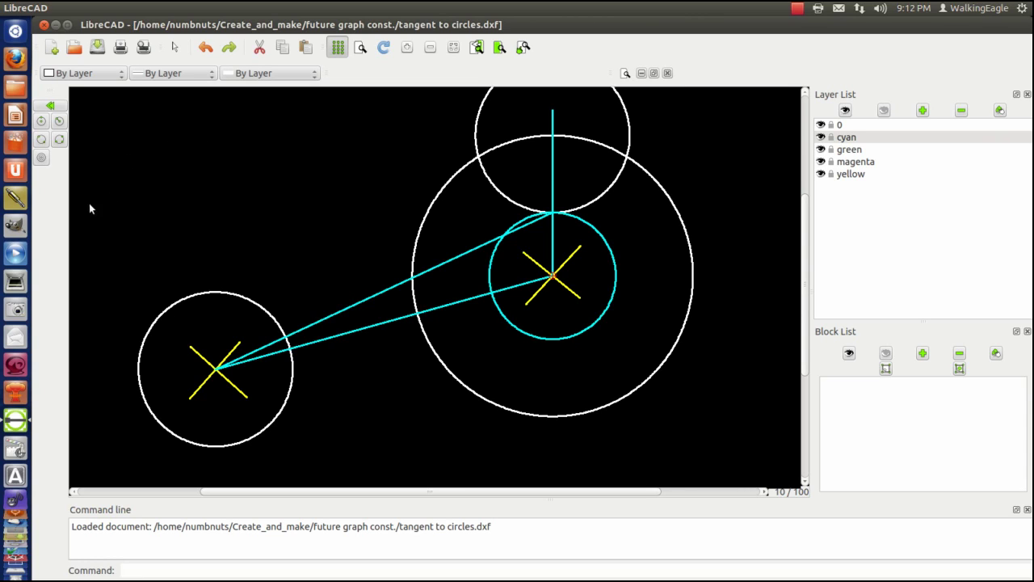
Step: On the green layer, draw a circle centred on the small circle's centre reaching the tangent point
click(57, 105)
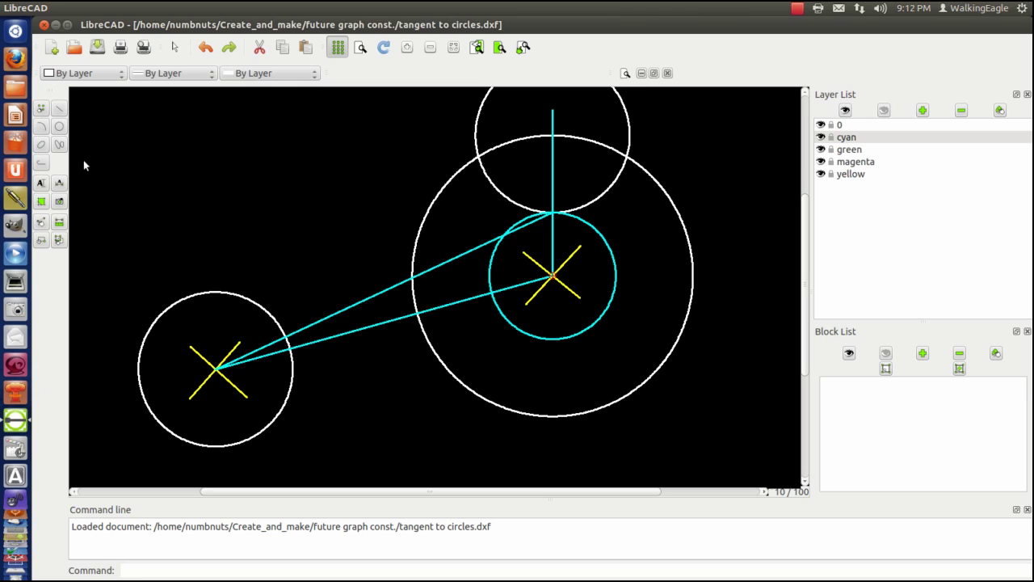
click(853, 152)
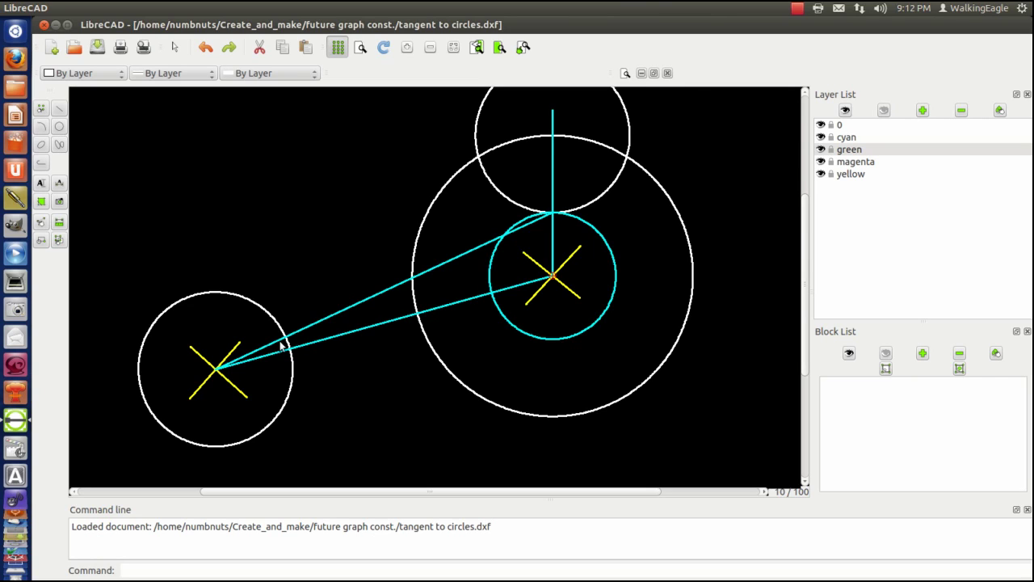
click(61, 126)
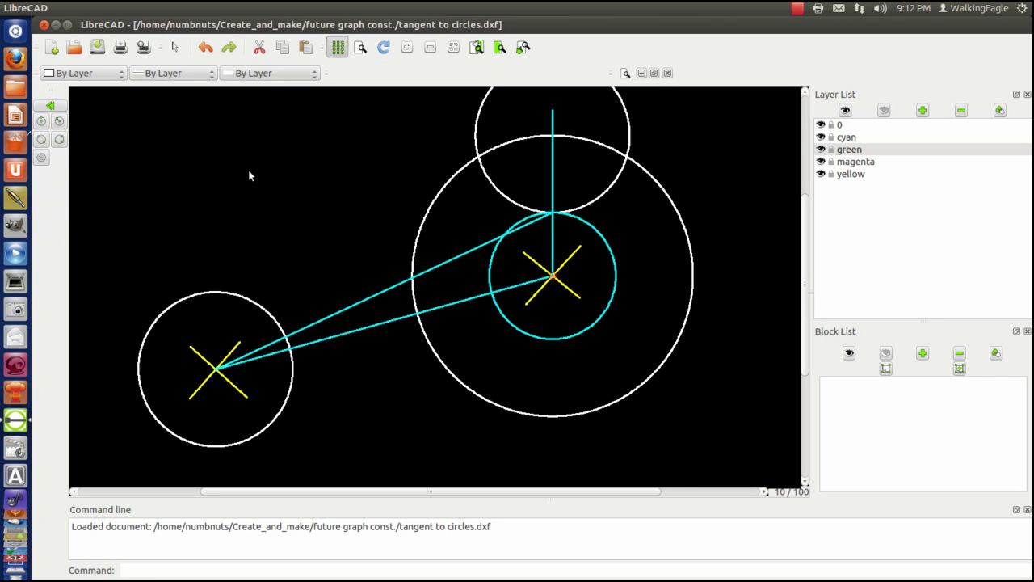
click(41, 121)
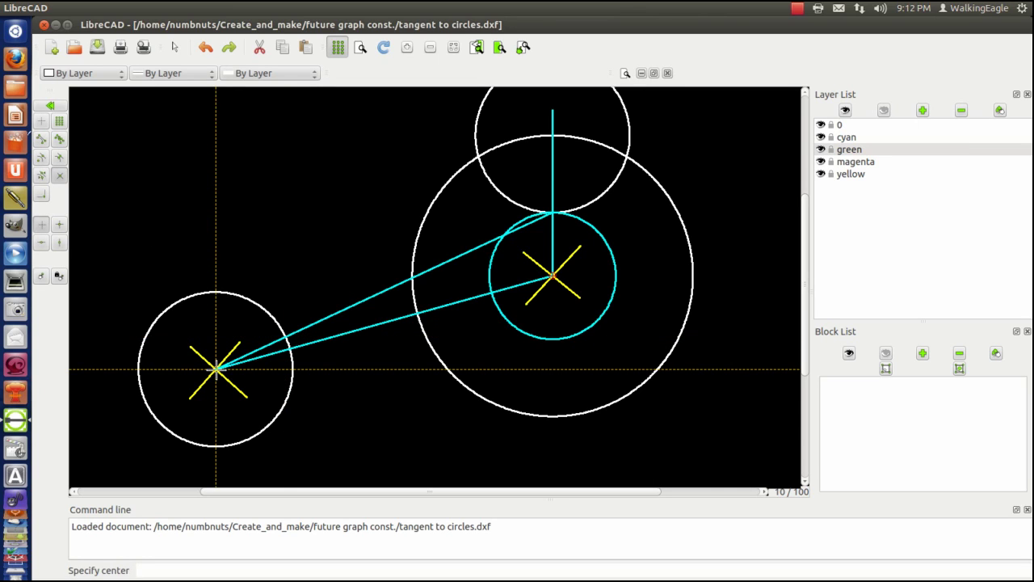
click(214, 369)
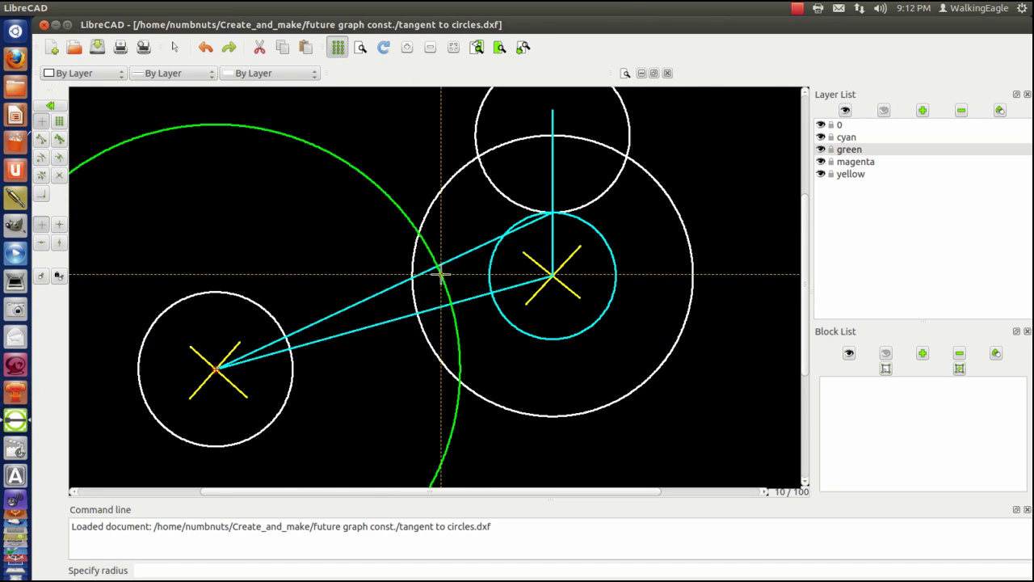
click(449, 273)
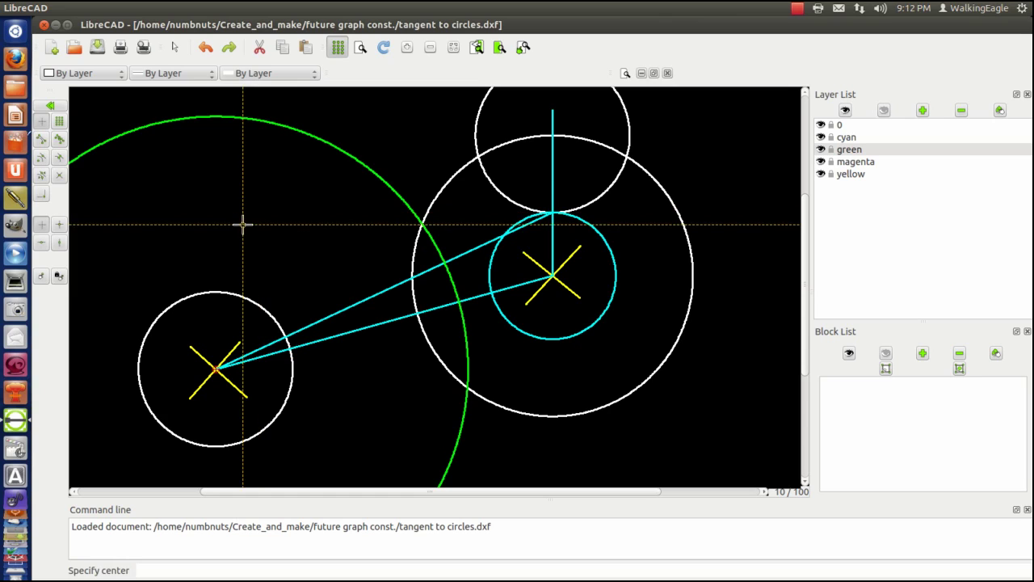
key(Escape)
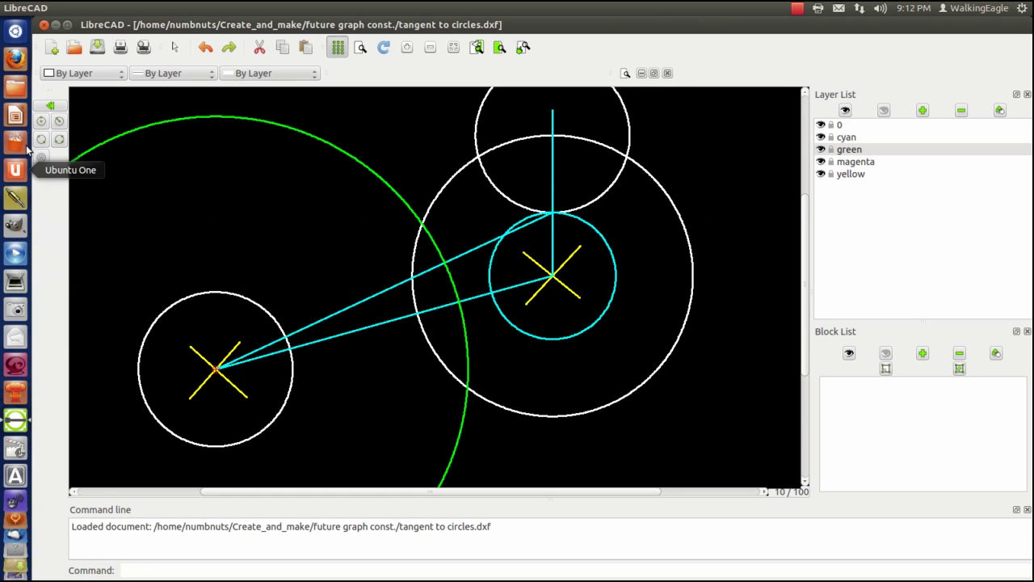
Step: Copy the green circle from the small circle's centre to the large circle's centre, keeping the original
click(51, 106)
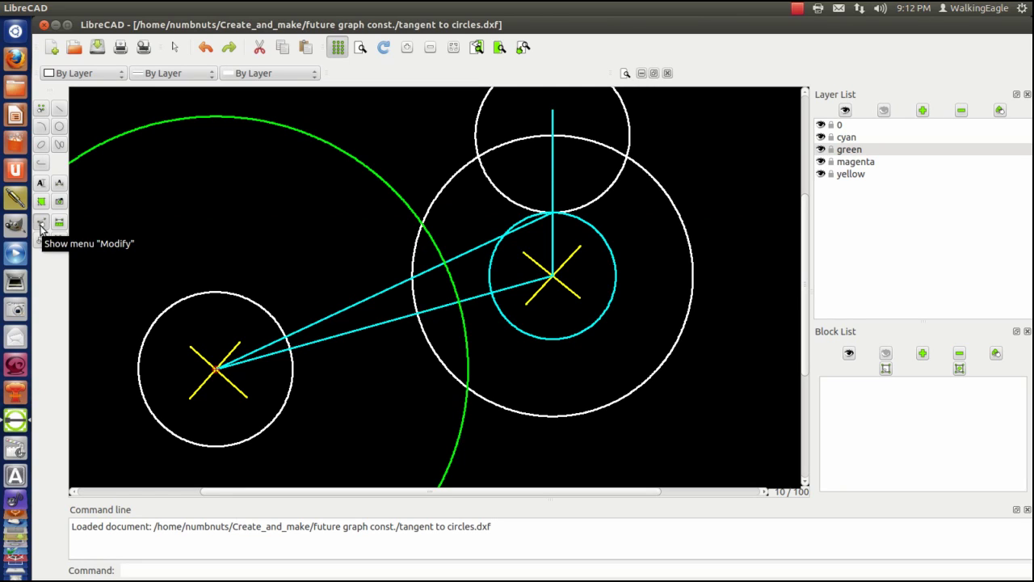
click(41, 228)
click(224, 117)
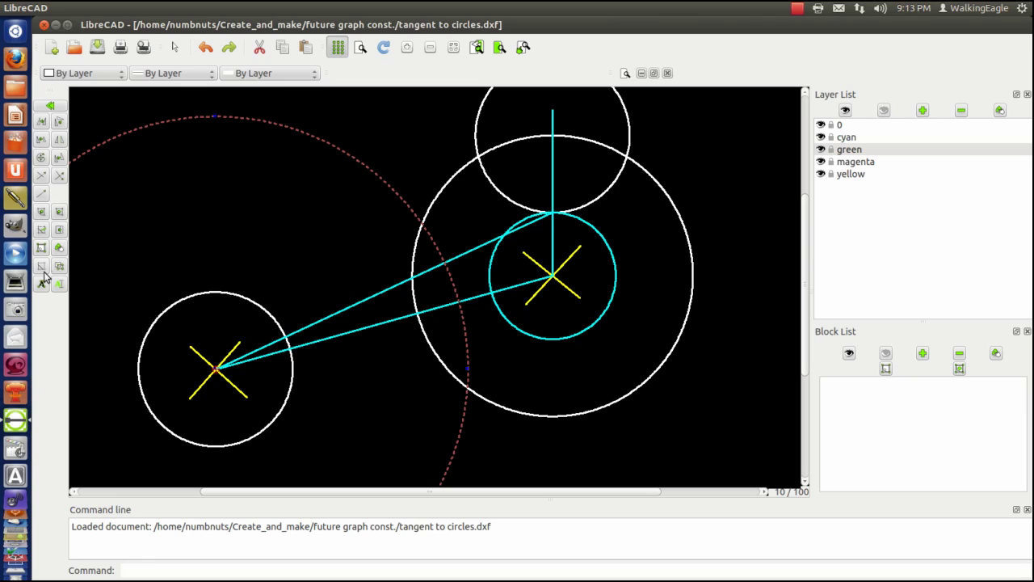
click(41, 123)
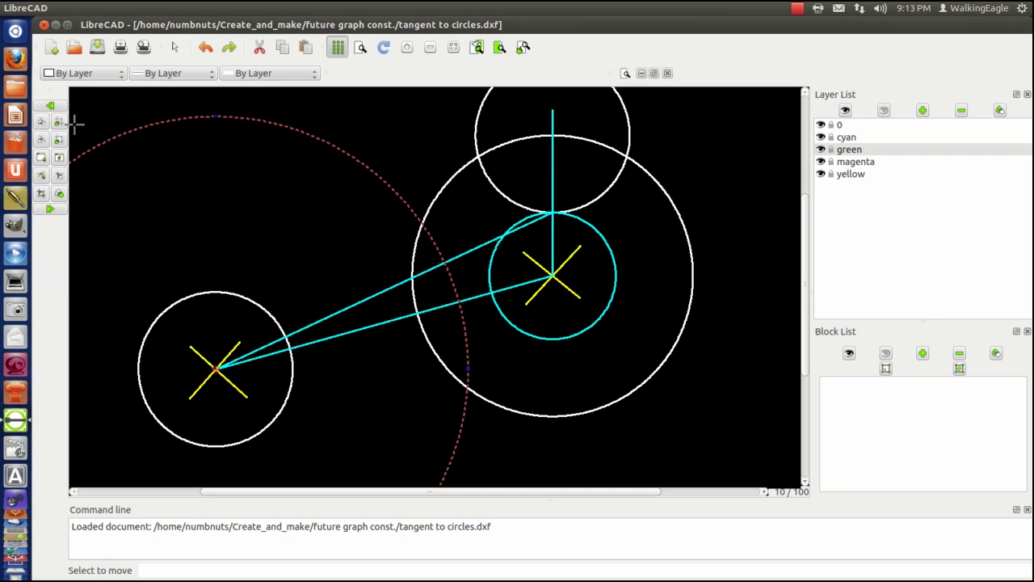
click(50, 210)
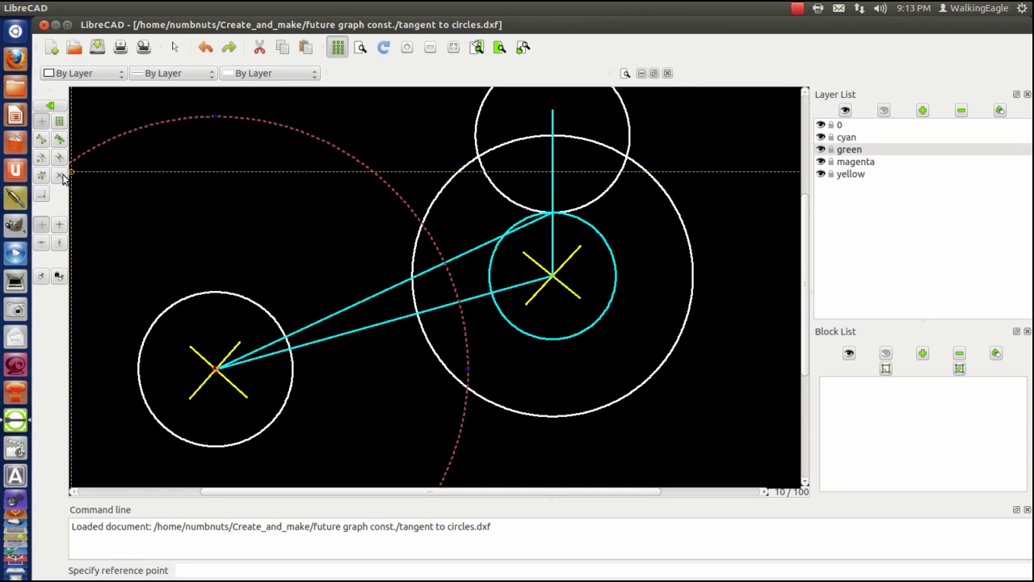
click(215, 368)
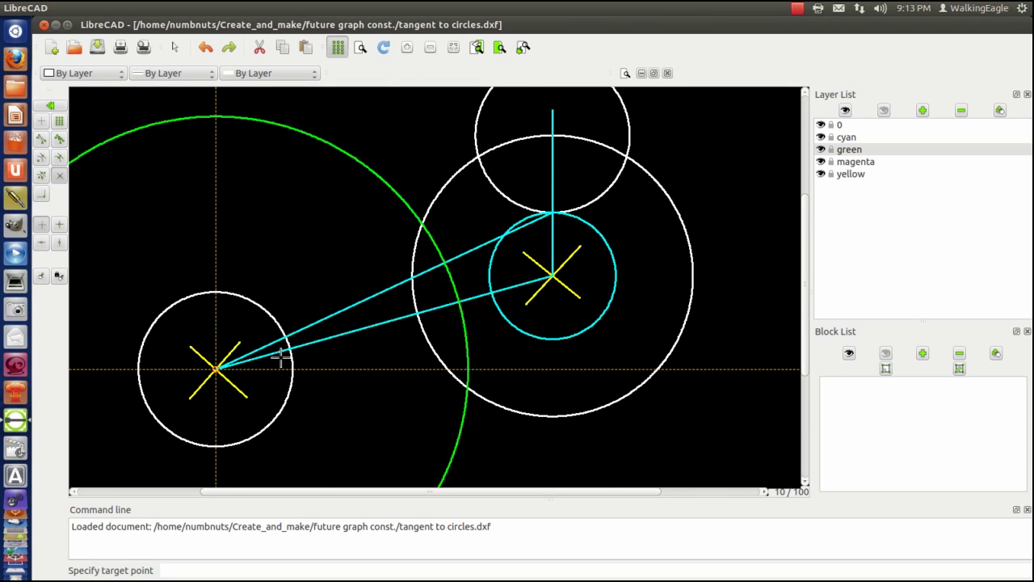
click(553, 277)
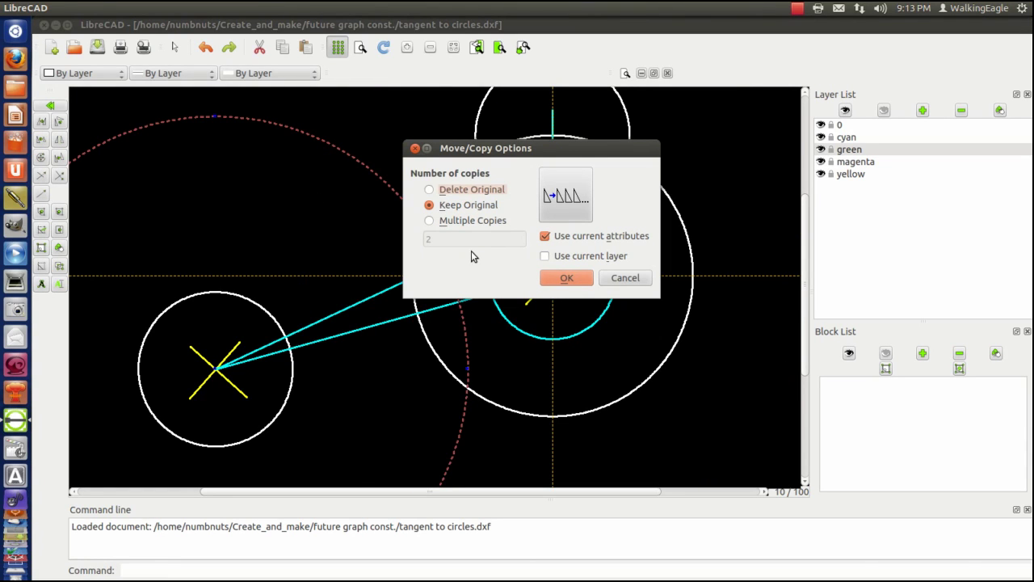
click(561, 278)
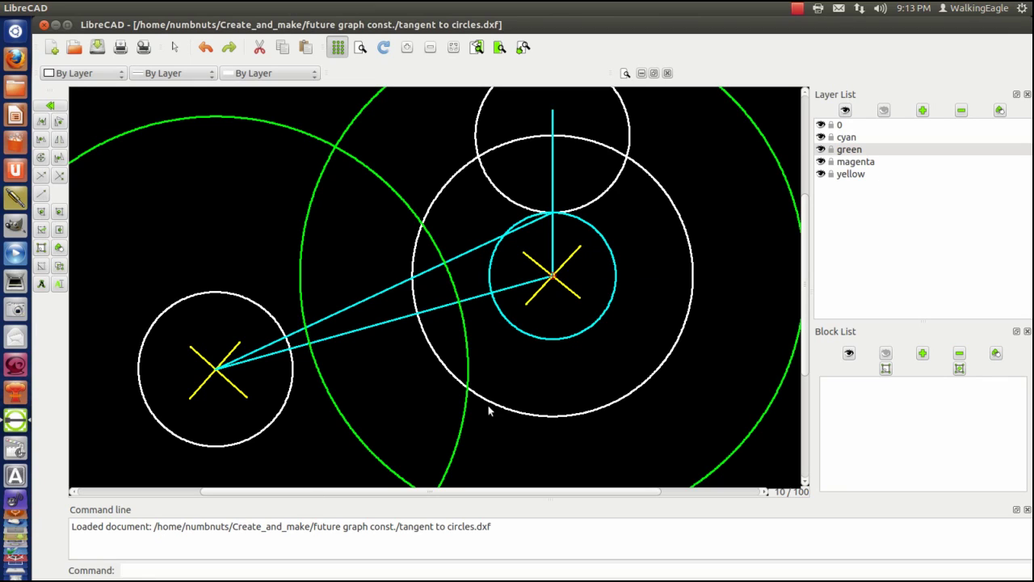
scroll(522, 303, down, 3)
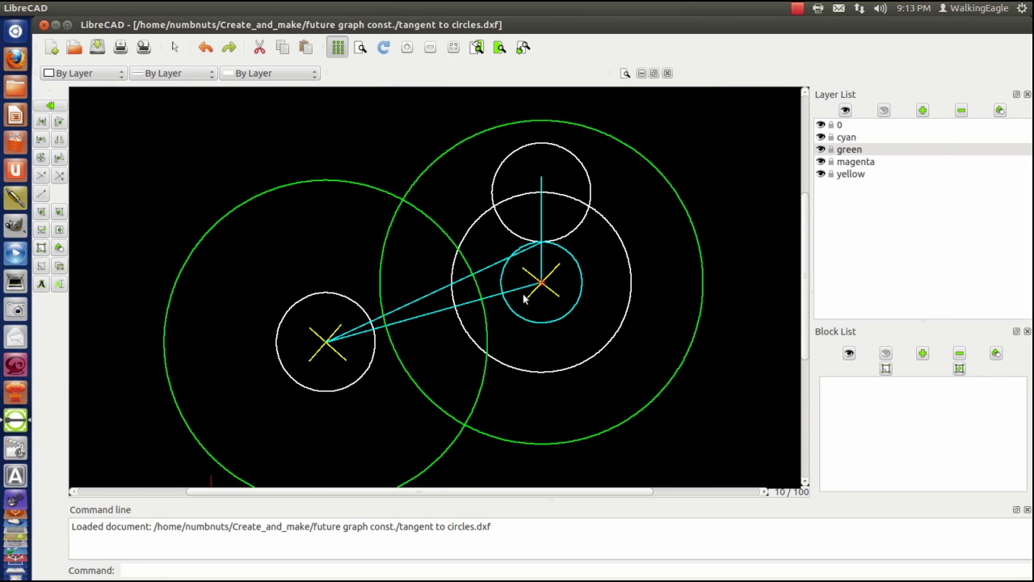
scroll(522, 299, up, 1)
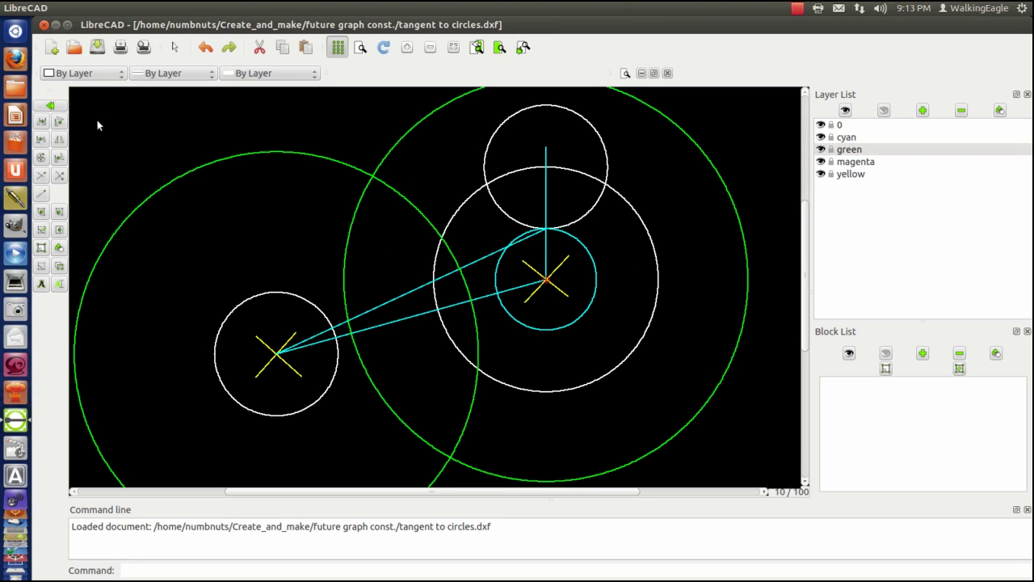
Step: Draw a green line from the upper to the lower intersection of the two green circles
click(50, 107)
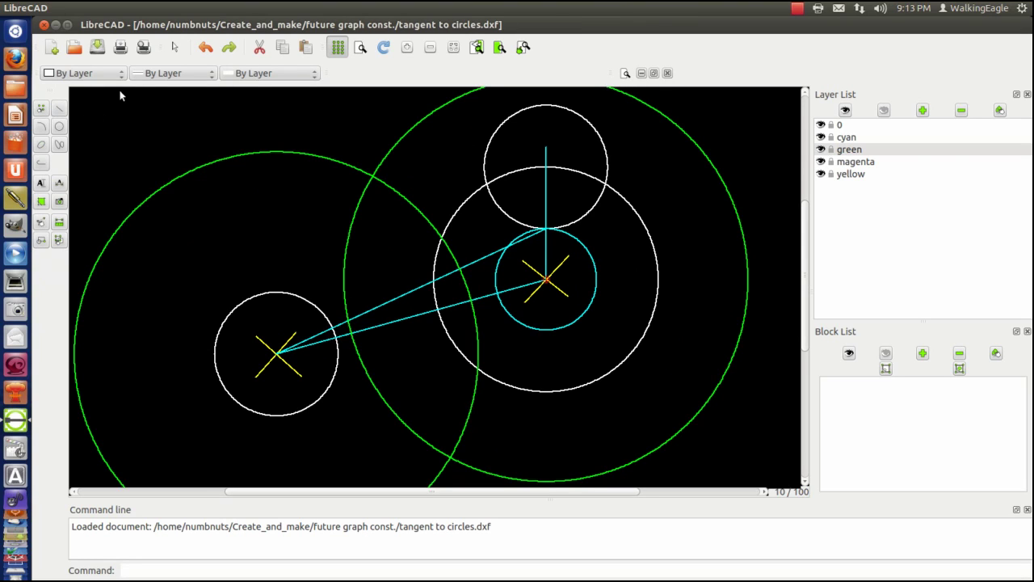
click(60, 108)
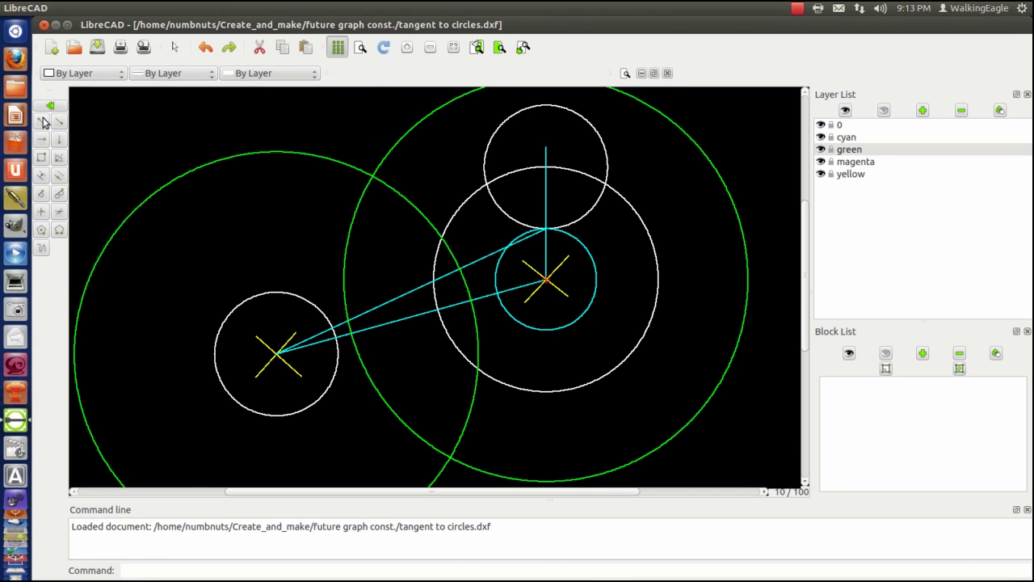
click(43, 121)
click(372, 175)
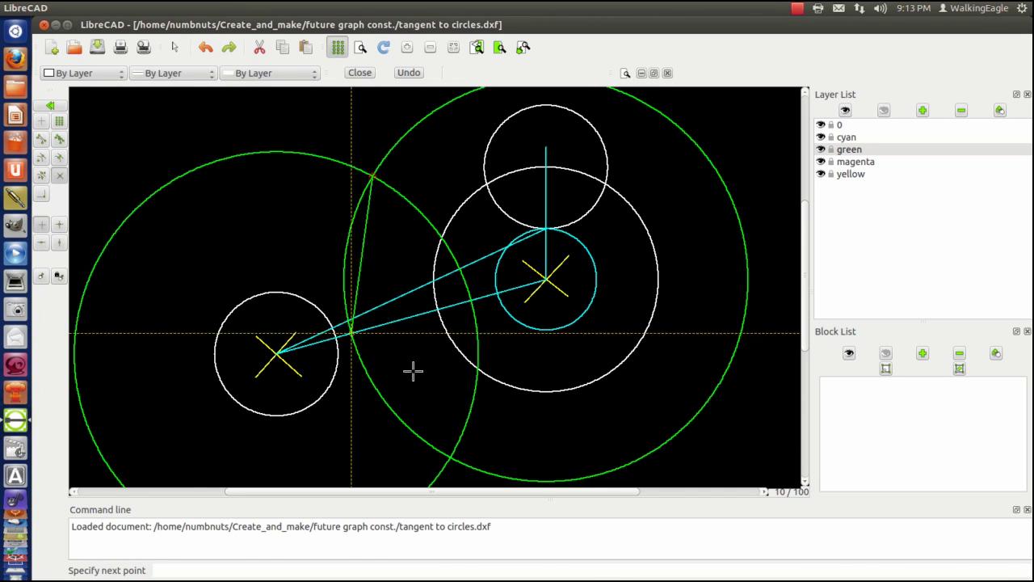
click(452, 465)
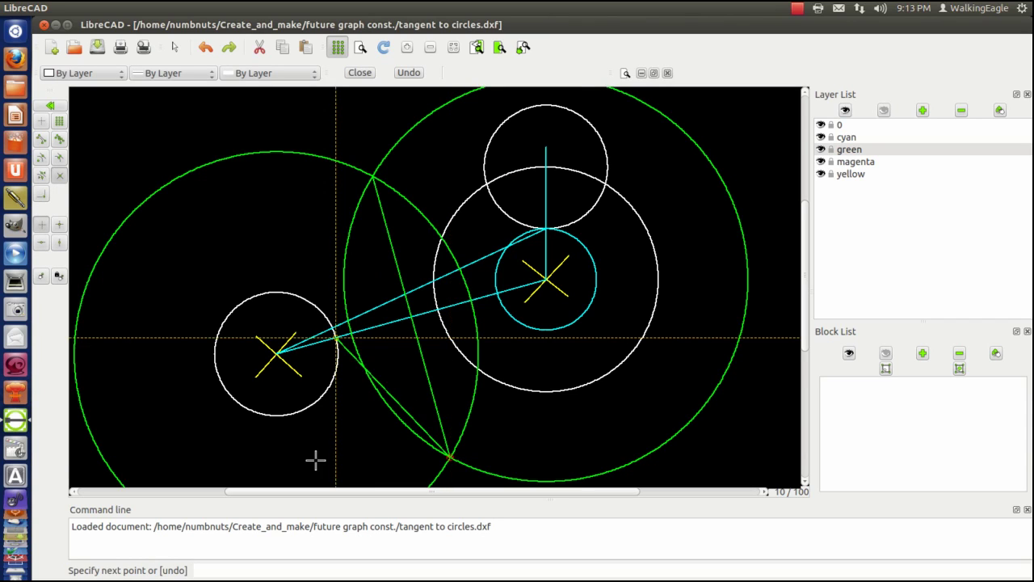
right_click(353, 463)
right_click(355, 466)
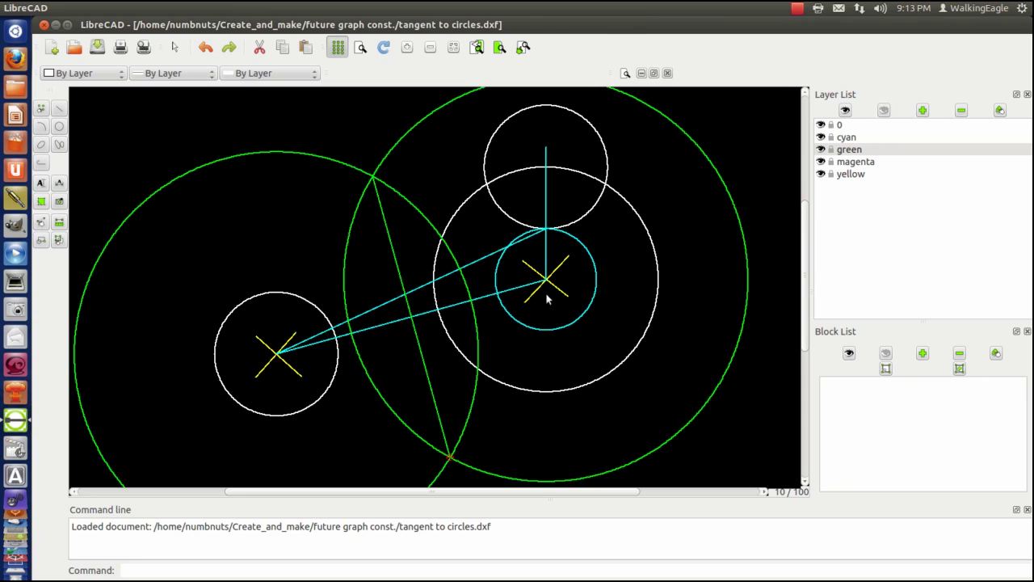
Step: On the yellow layer, draw a circle centred at the green/cyan line crossing, through the cyan circle's centre
click(852, 162)
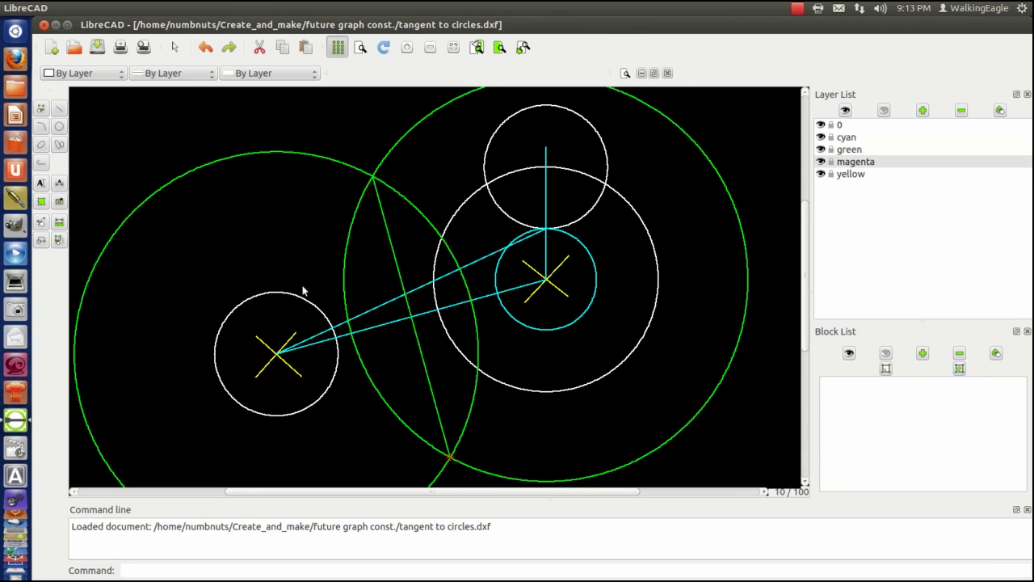
click(836, 175)
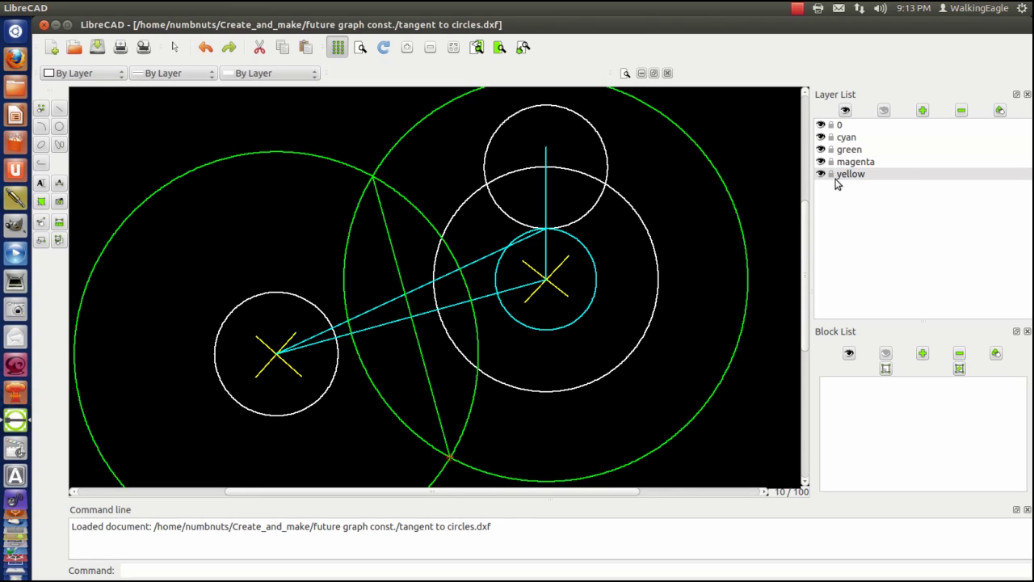
click(58, 127)
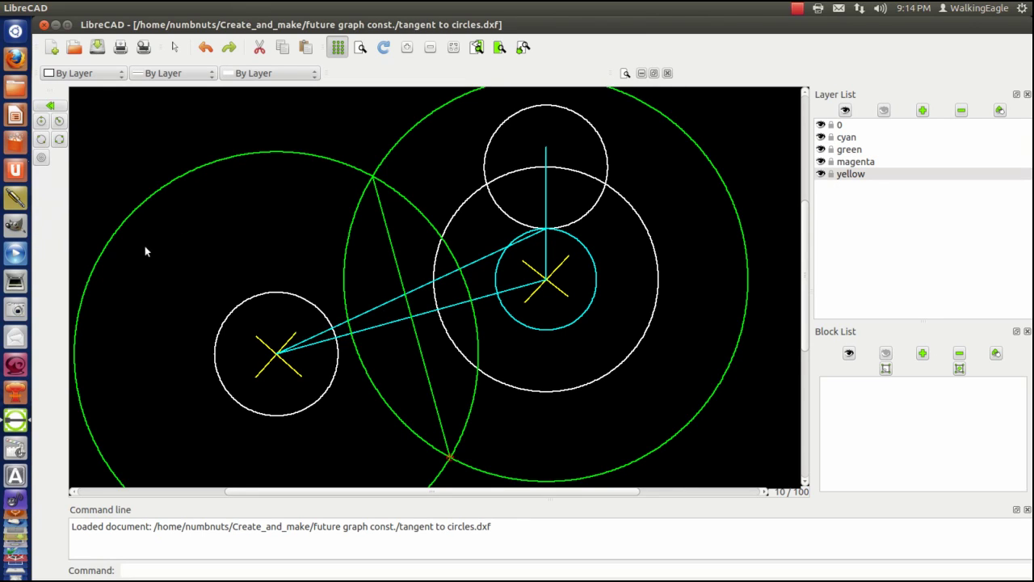
click(41, 120)
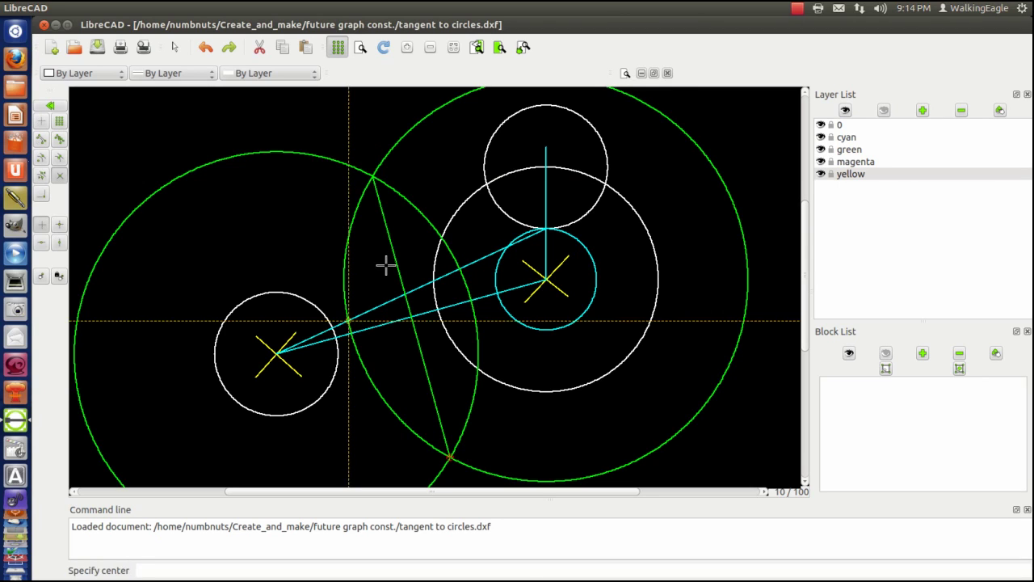
click(410, 317)
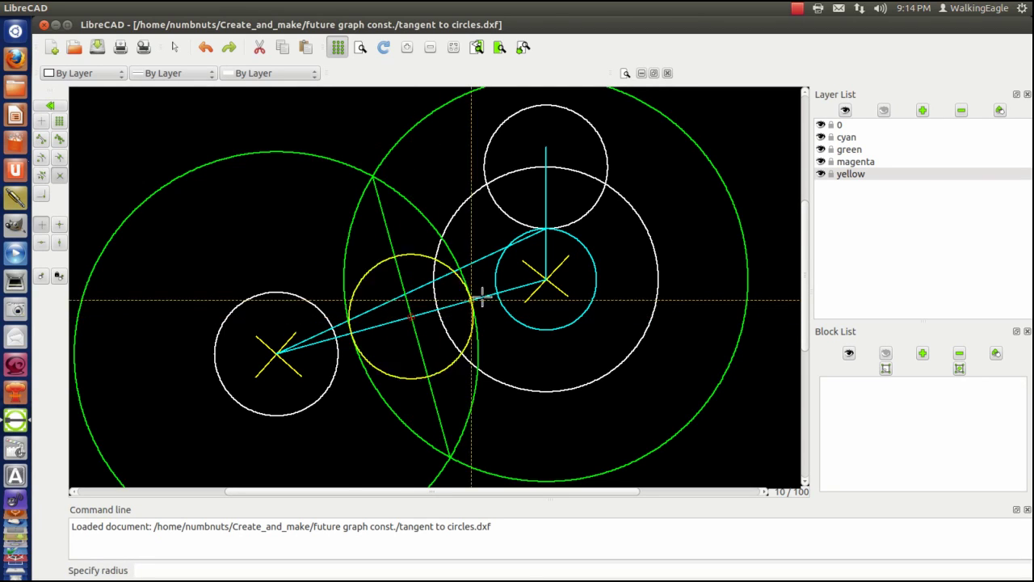
click(543, 278)
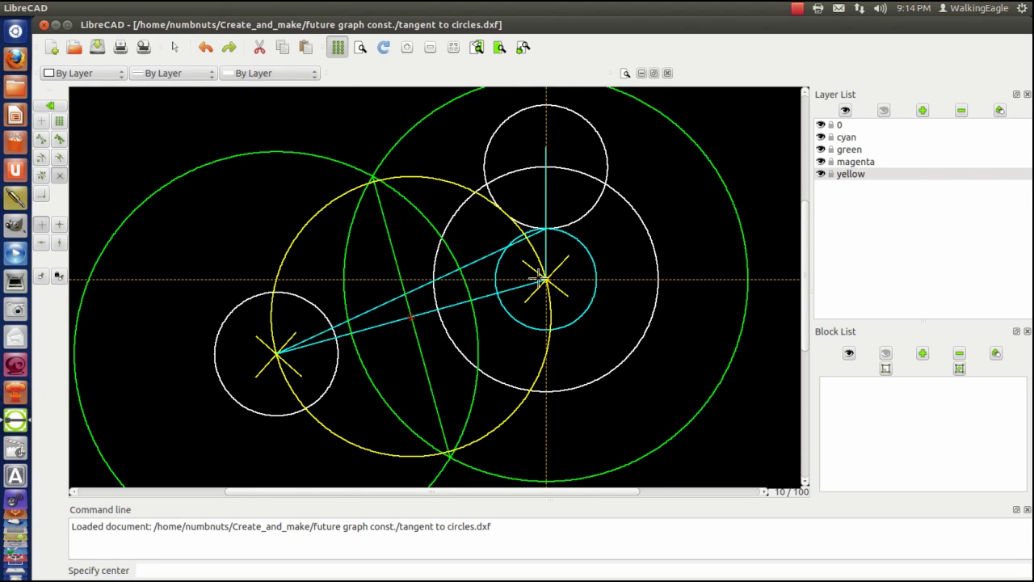
right_click(272, 94)
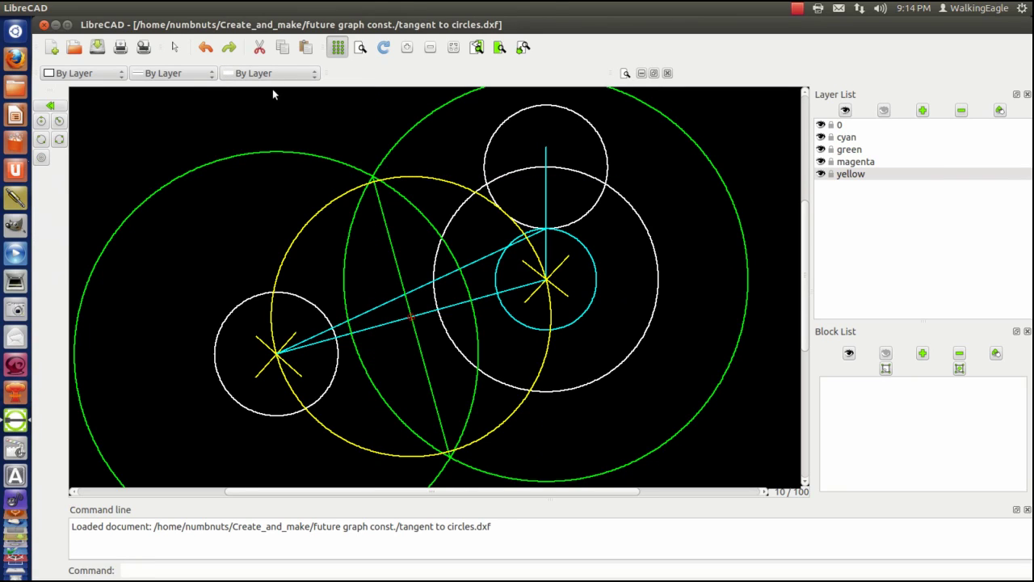
Step: Hide the green layer and draw a line from the cyan circle's centre to the yellow–cyan intersection
click(821, 150)
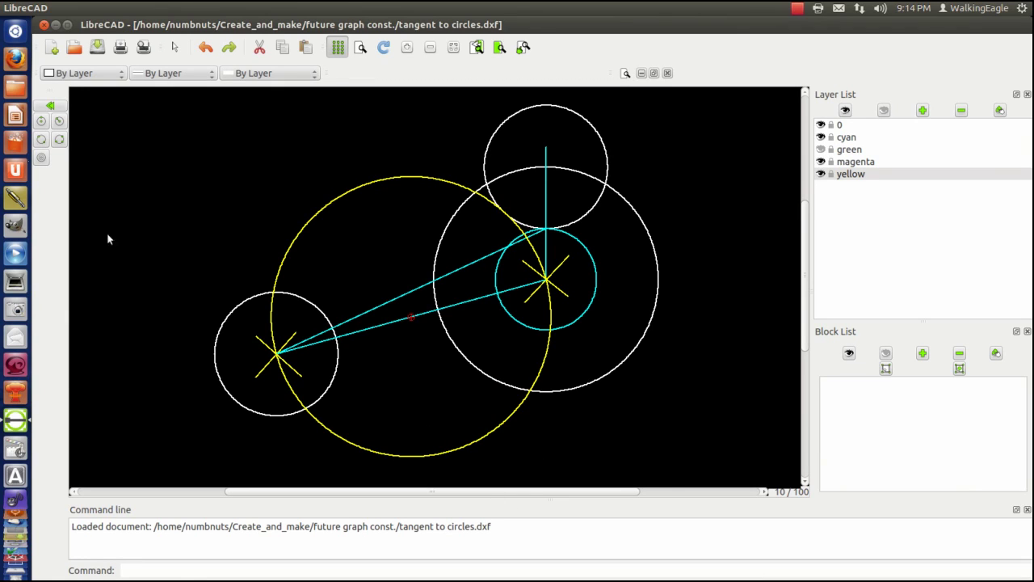
click(50, 105)
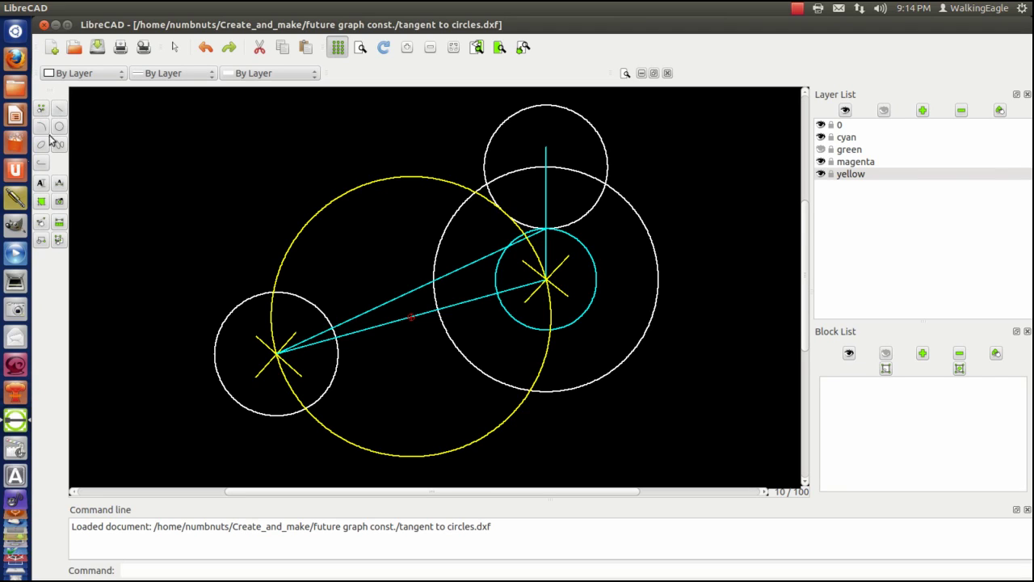
click(60, 110)
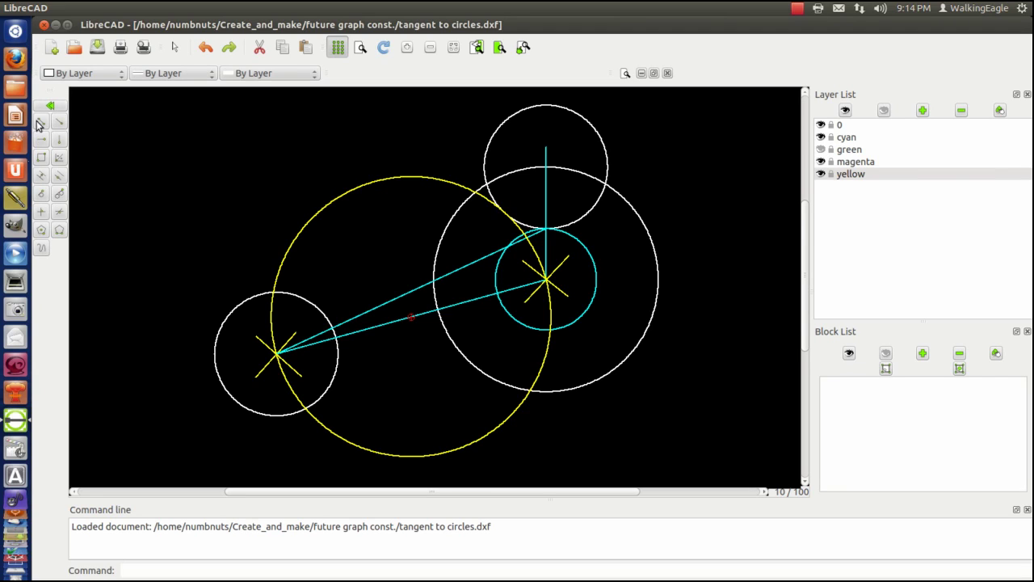
click(41, 124)
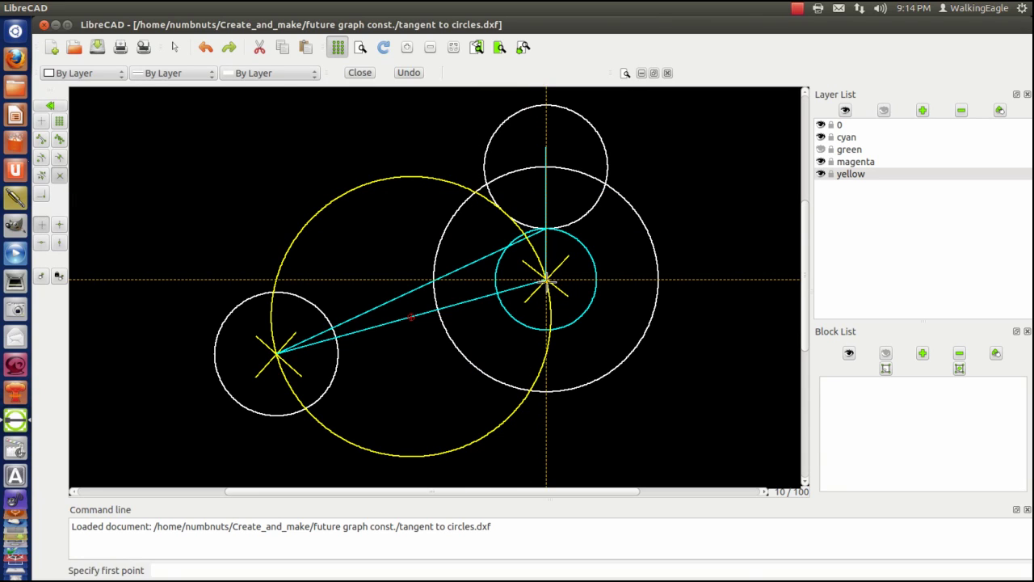
click(546, 280)
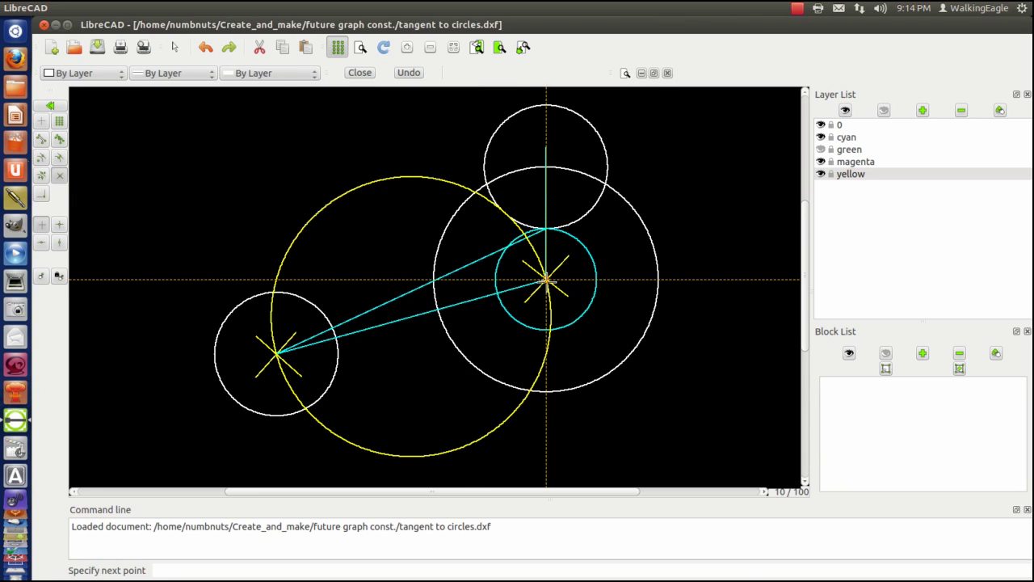
click(524, 234)
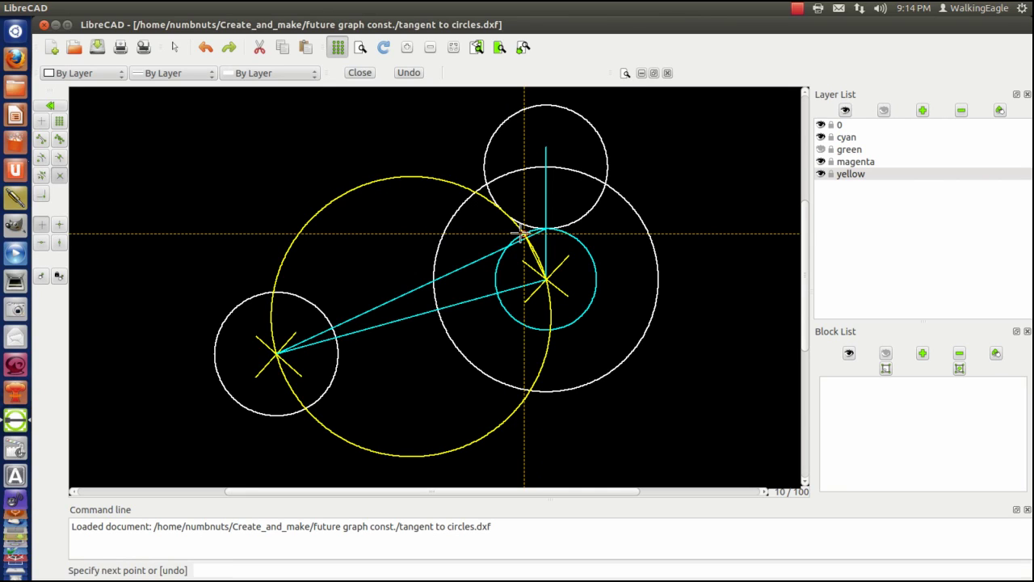
right_click(317, 118)
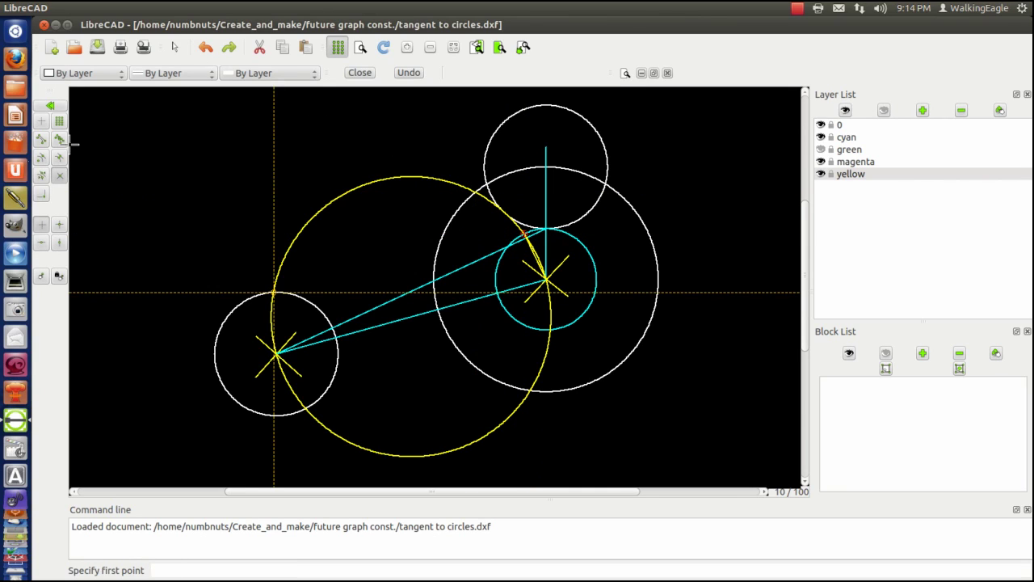
right_click(102, 182)
click(58, 104)
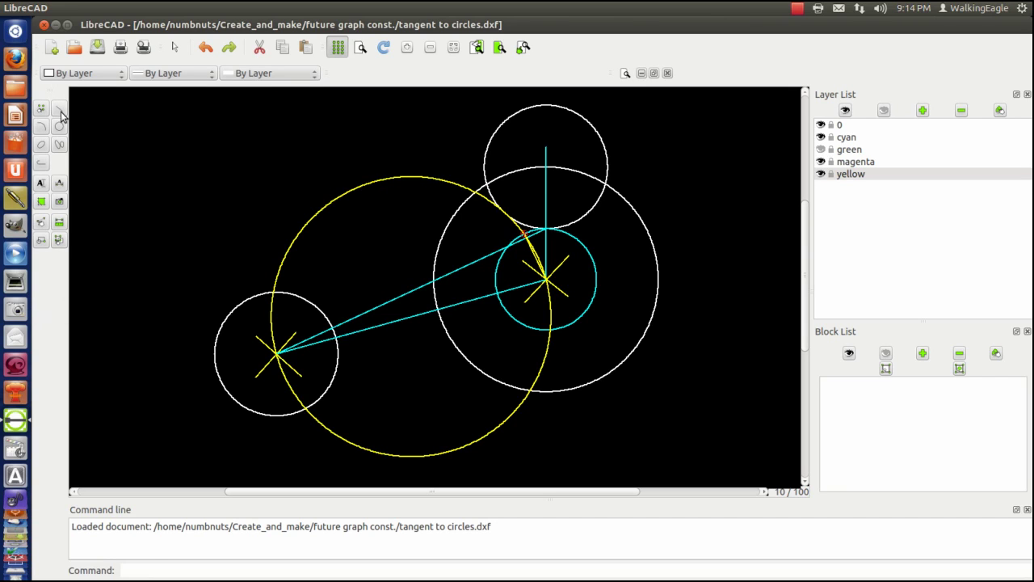
Step: Trim the yellow circle against the large white circle, then undo both trial trims
click(41, 225)
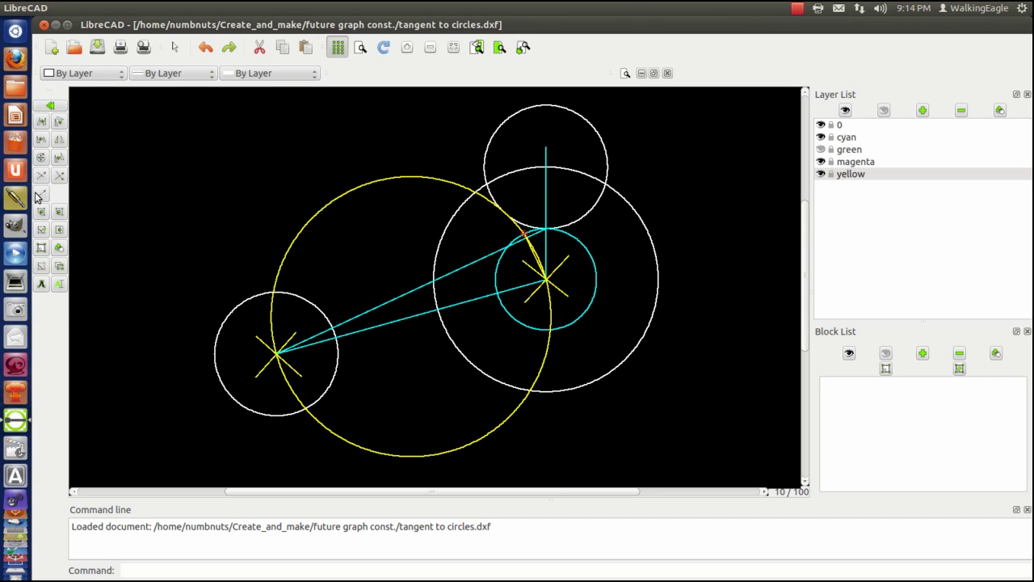
click(41, 177)
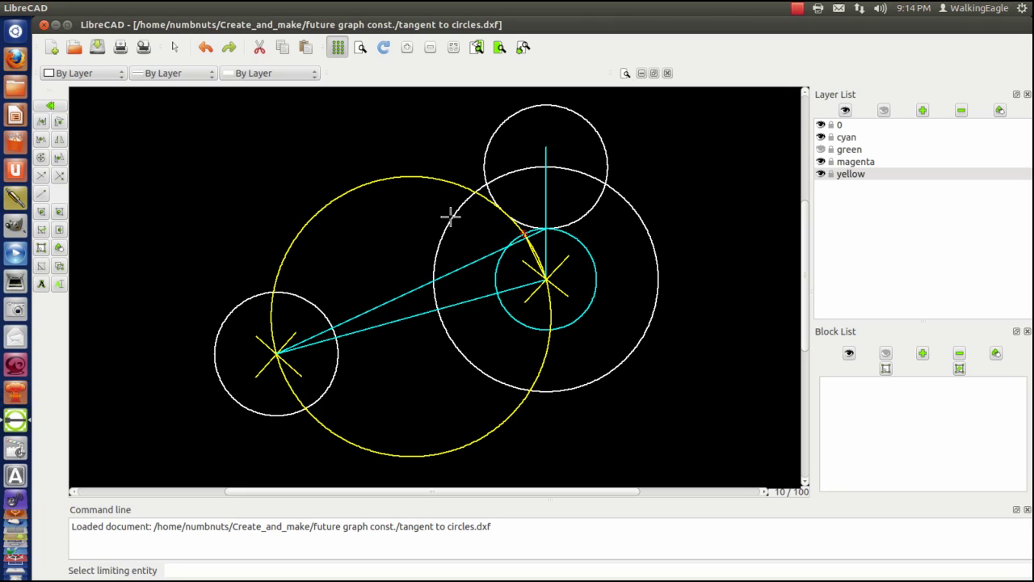
click(449, 215)
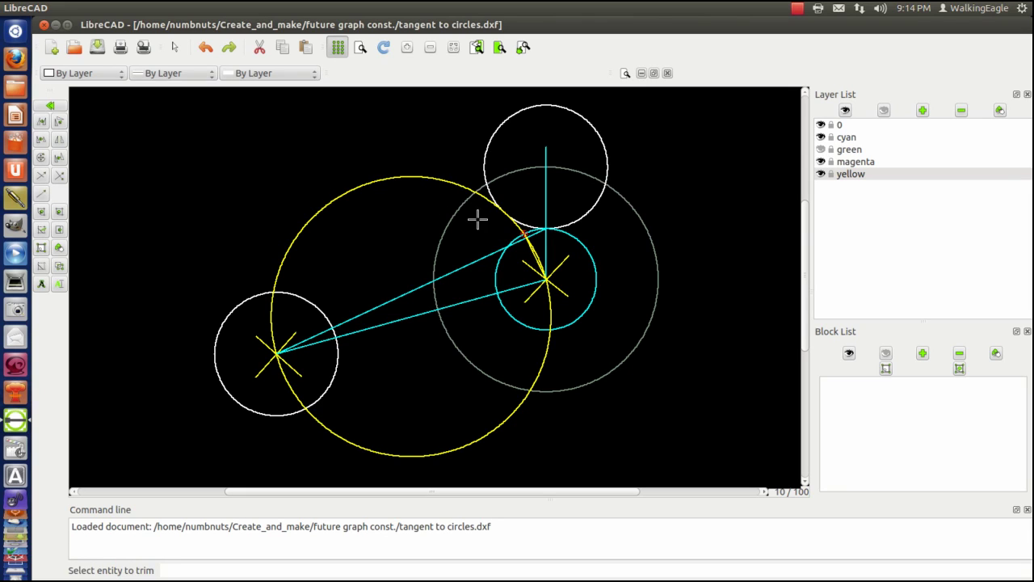
click(535, 248)
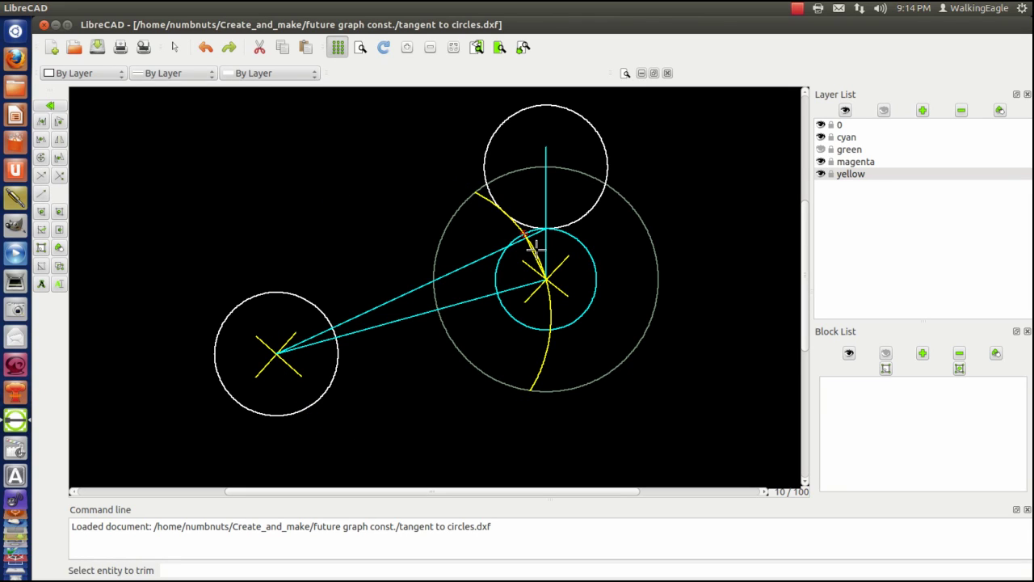
click(205, 48)
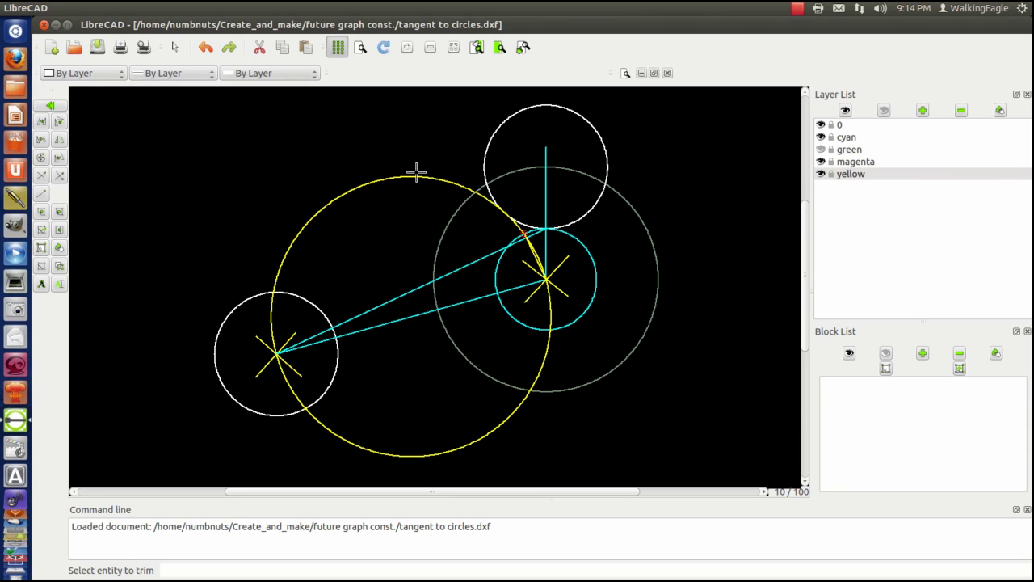
click(537, 255)
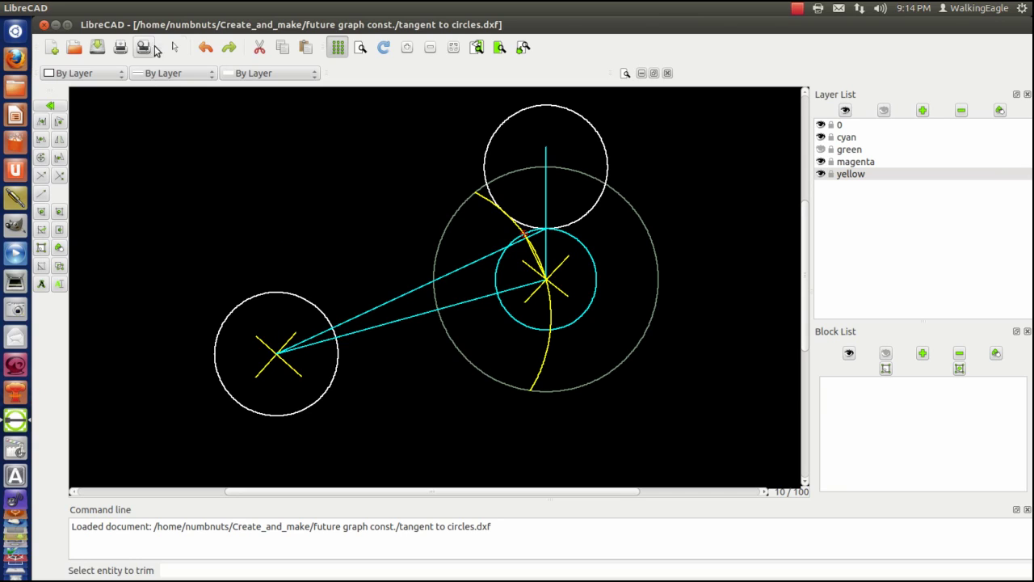
click(206, 48)
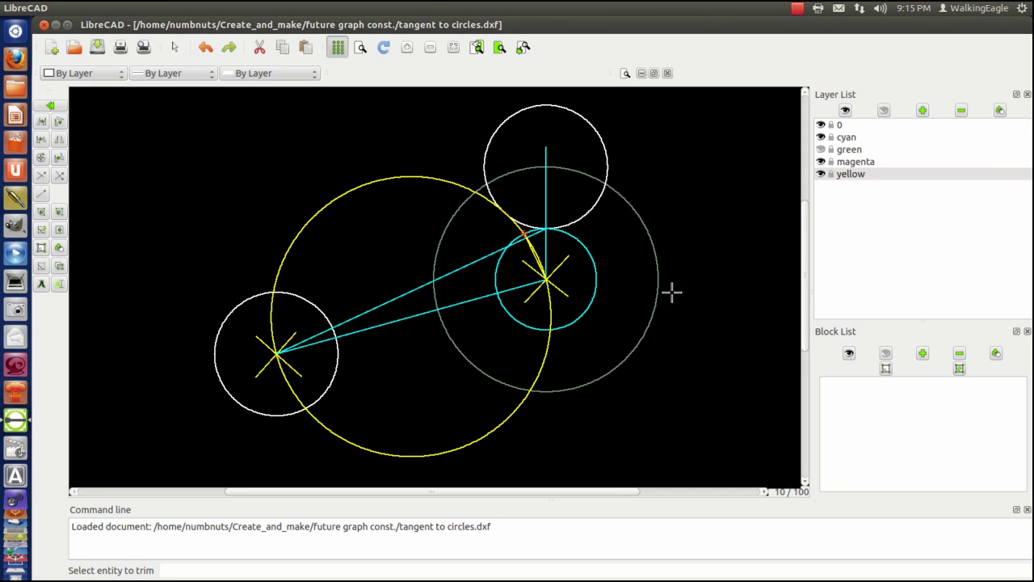
Step: Zoom in on the cyan circle with a zoom window, then zoom back out
click(500, 47)
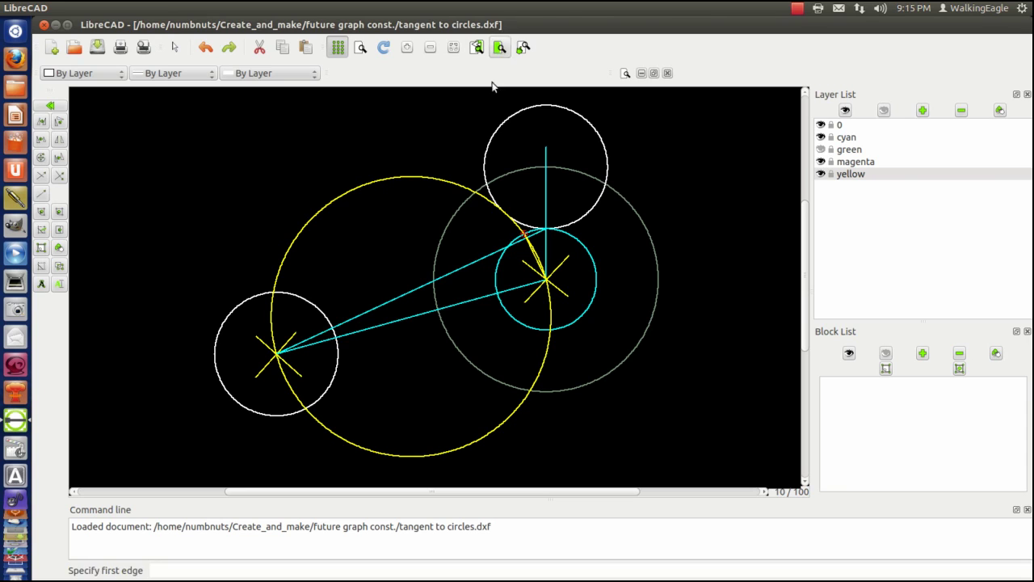
click(429, 186)
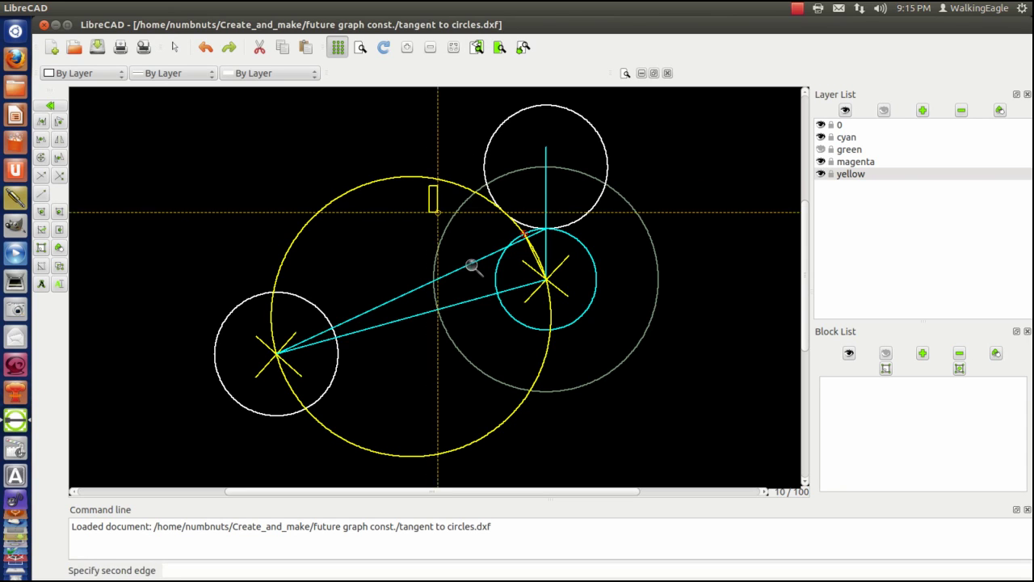
click(577, 329)
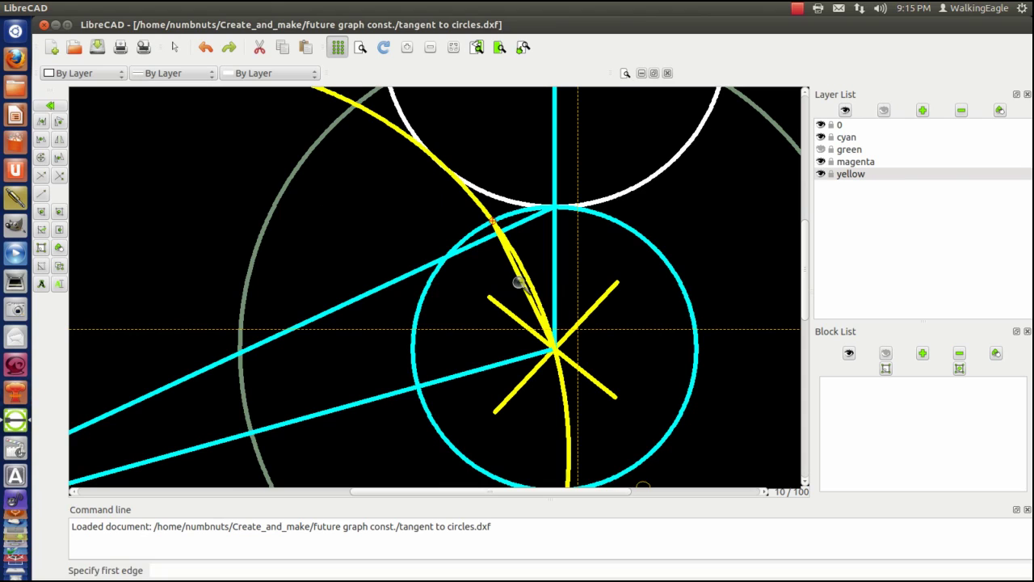
right_click(461, 280)
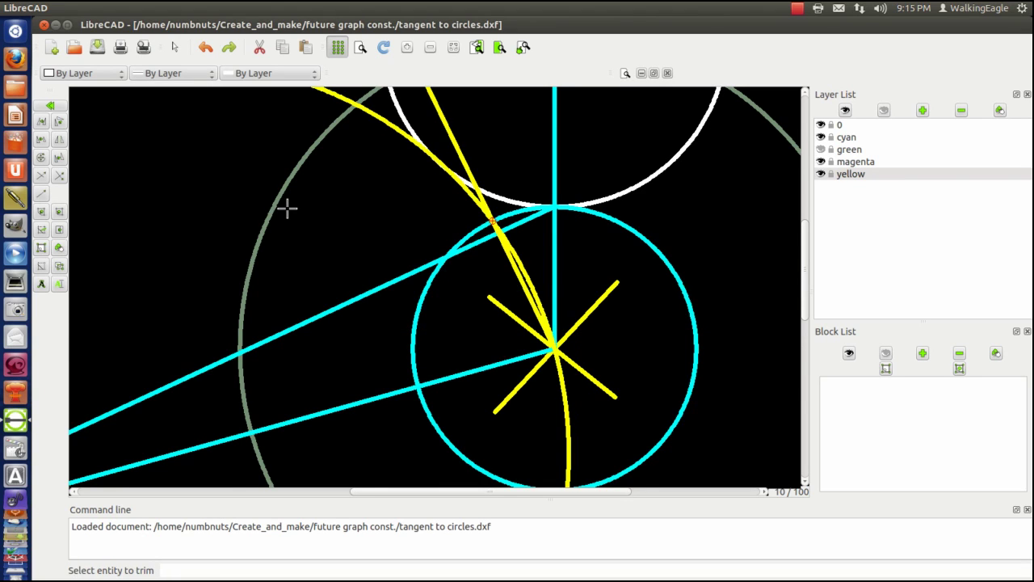
scroll(287, 208, down, 5)
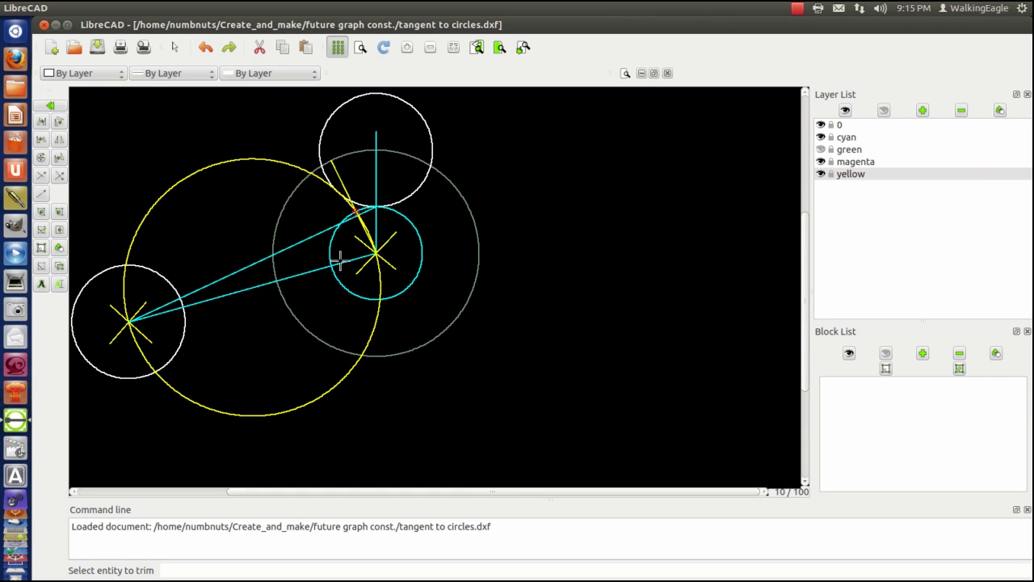
Step: Delete the lower cyan line
click(41, 265)
click(227, 276)
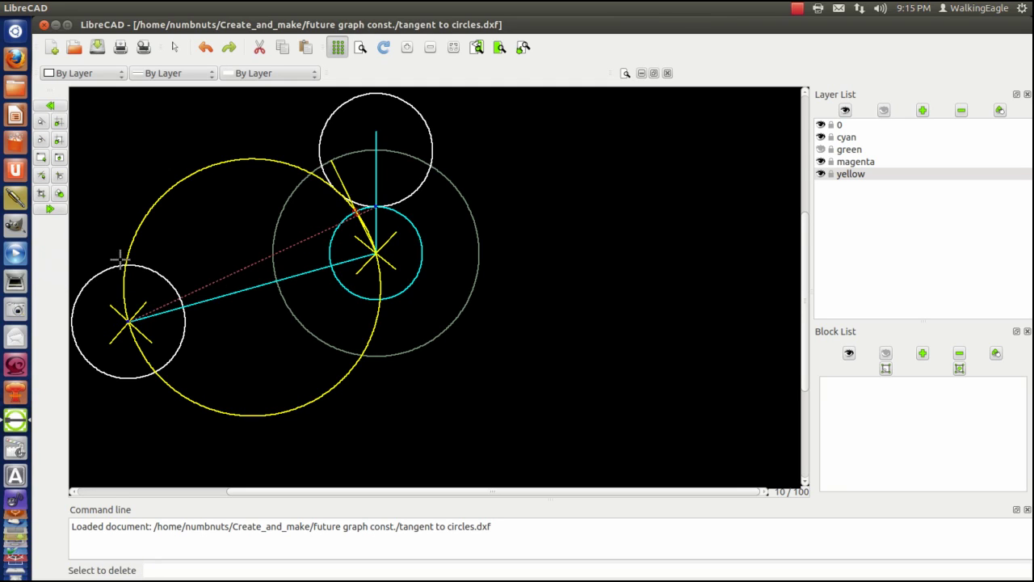
click(56, 210)
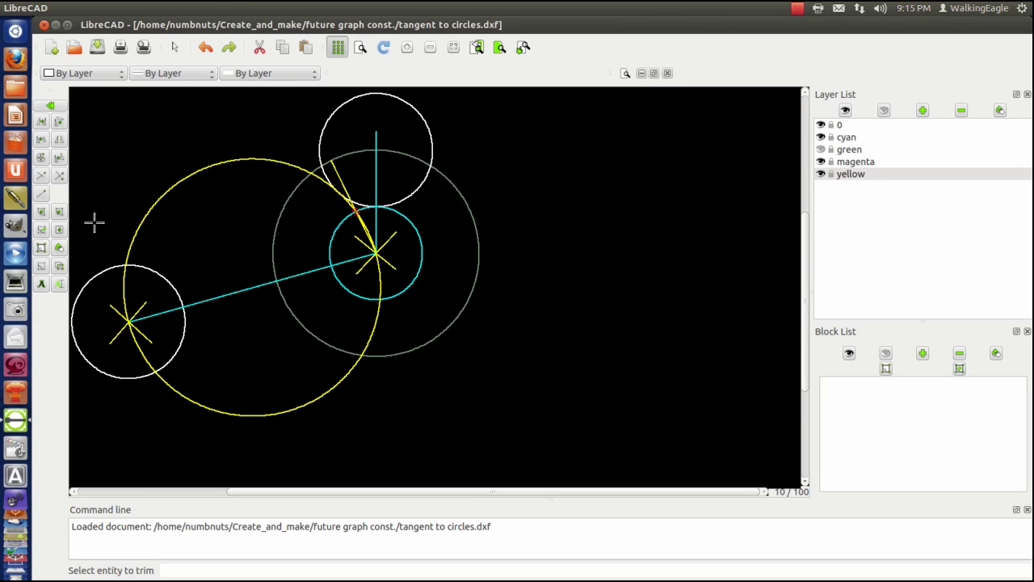
Step: End the trim command and bring up the Modify tools
click(52, 106)
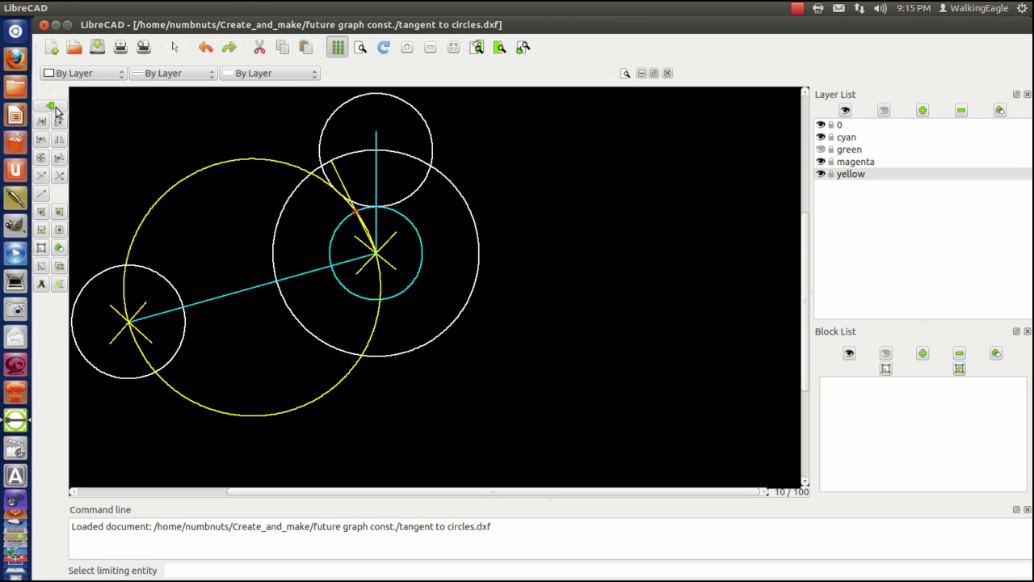
click(54, 106)
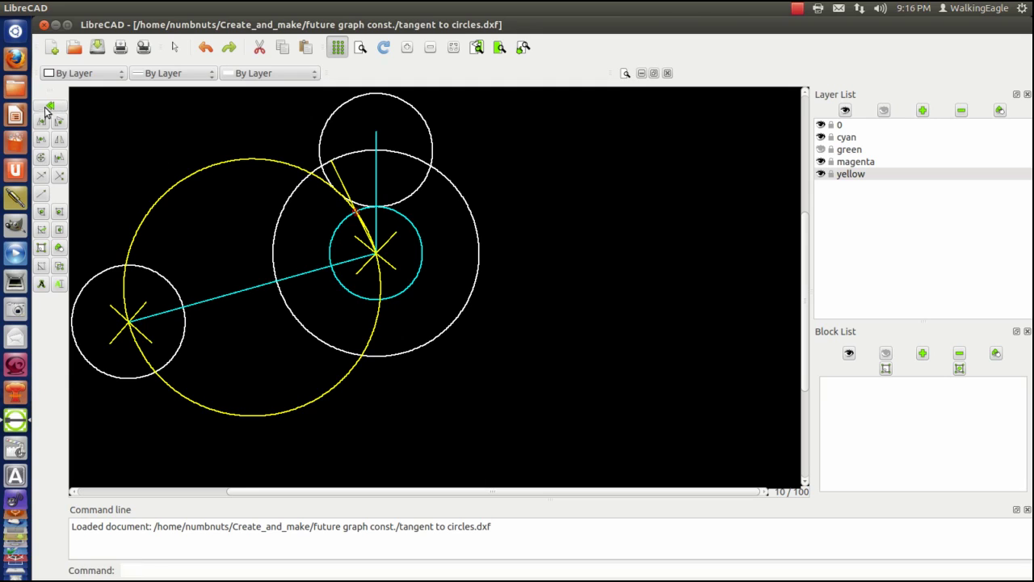
click(59, 108)
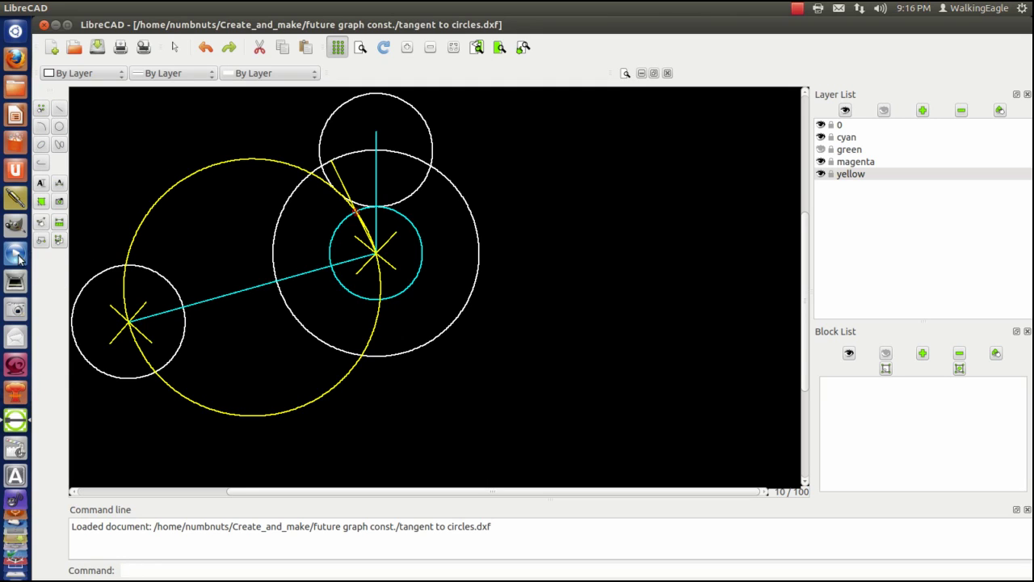
click(52, 214)
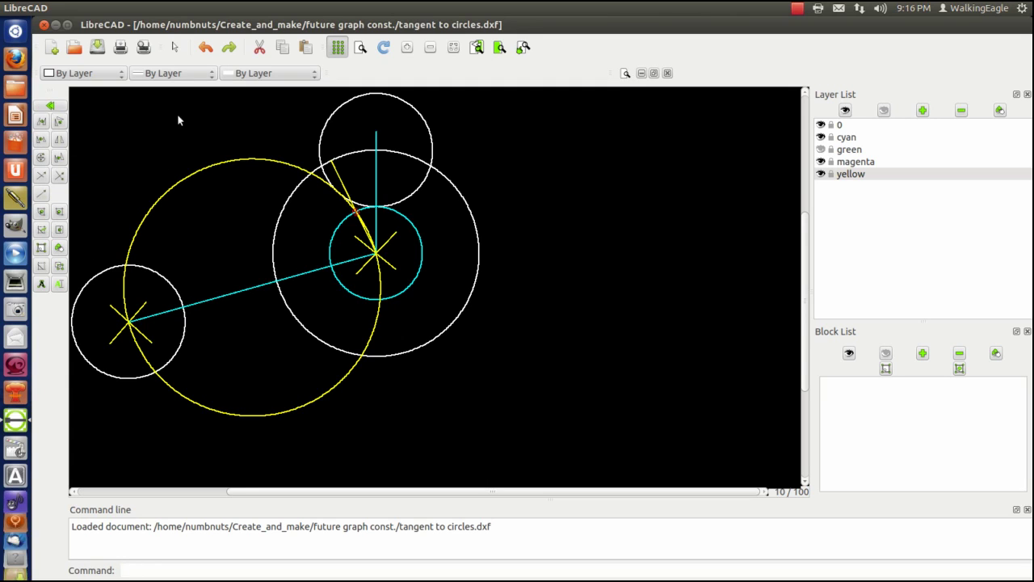
Step: Copy the yellow radius line from the cyan centre to the left circle's centre, keeping the original
click(41, 121)
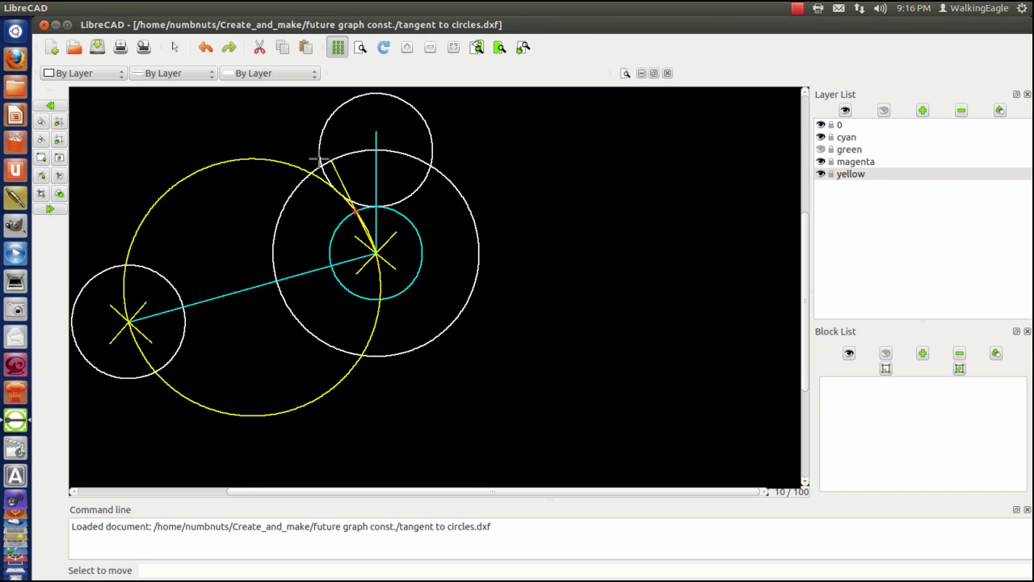
click(340, 189)
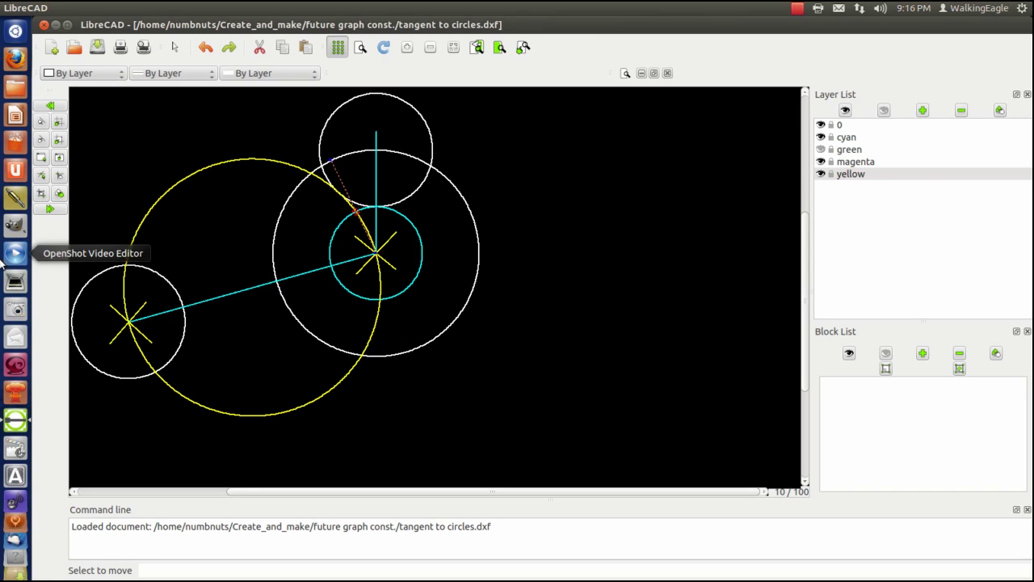
click(47, 212)
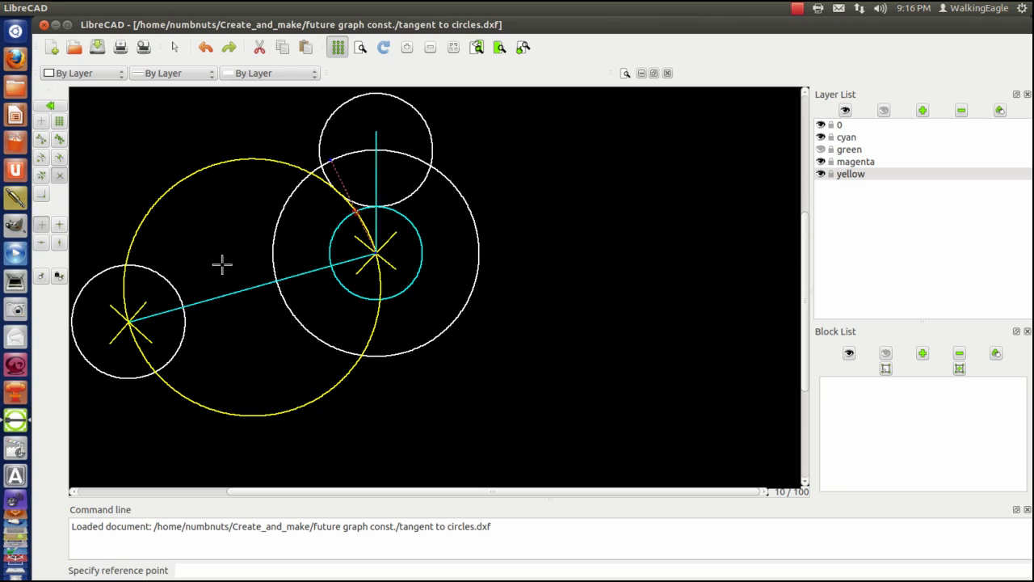
click(376, 252)
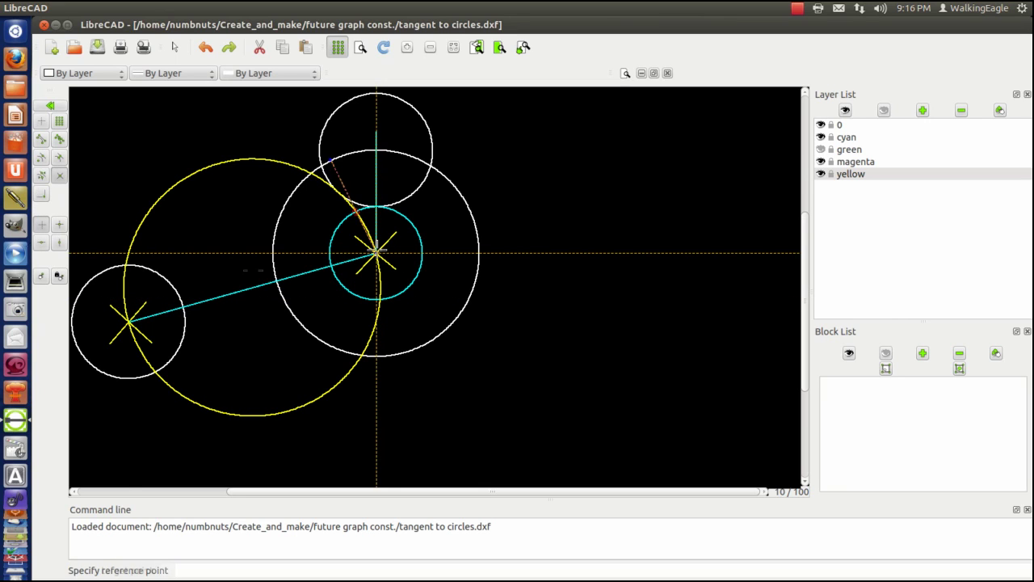
click(127, 321)
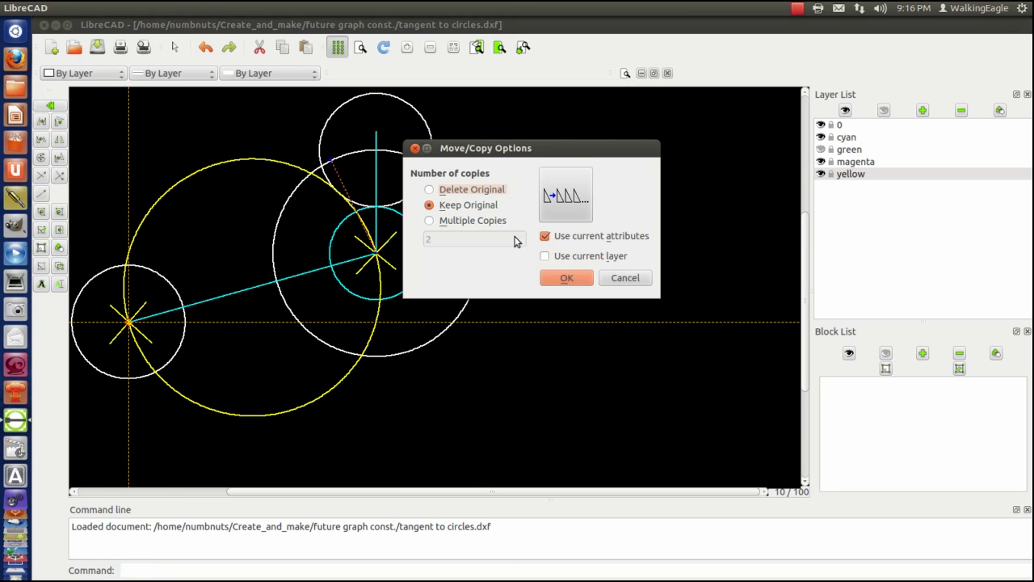
click(566, 278)
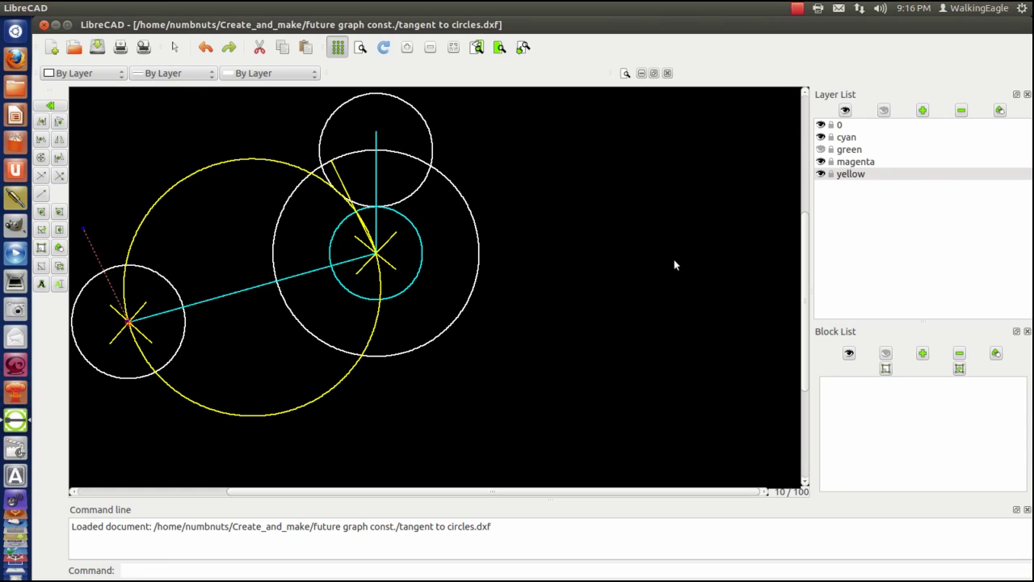
key(Escape)
Step: On the magenta layer, draw the upper tangent from the copied line's tip to the top circle
click(856, 162)
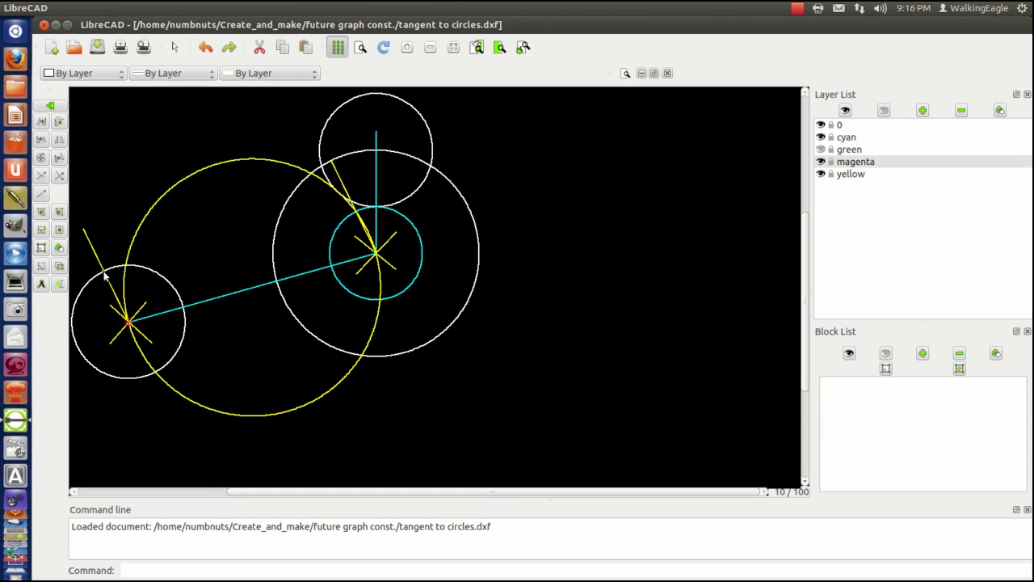
click(50, 107)
click(59, 108)
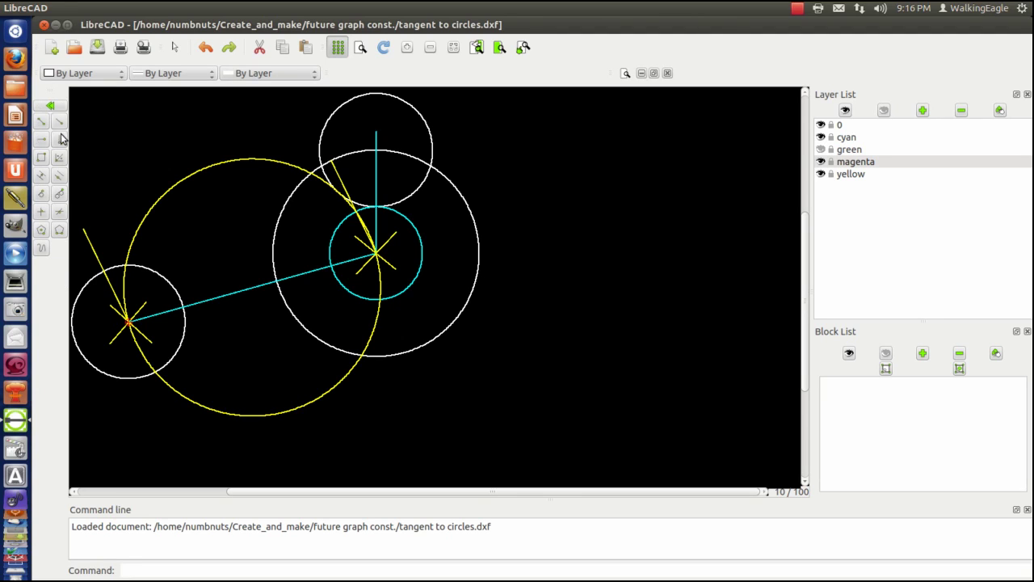
click(39, 123)
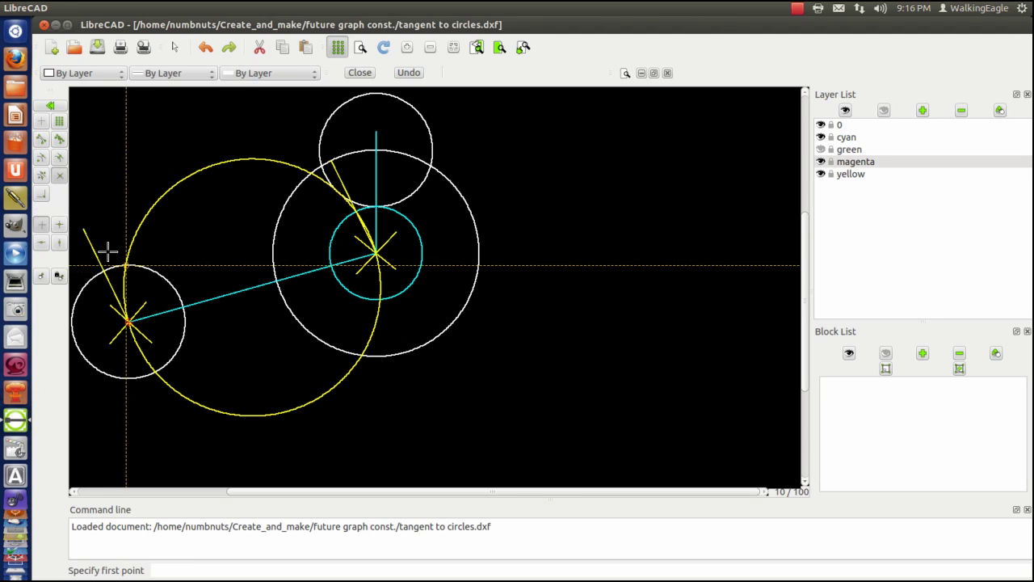
click(104, 270)
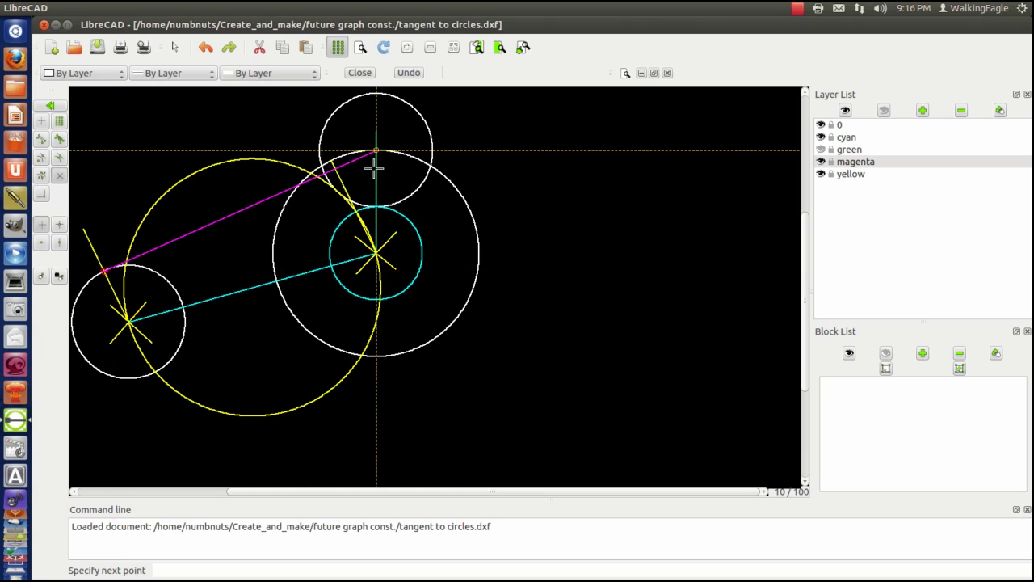
click(331, 160)
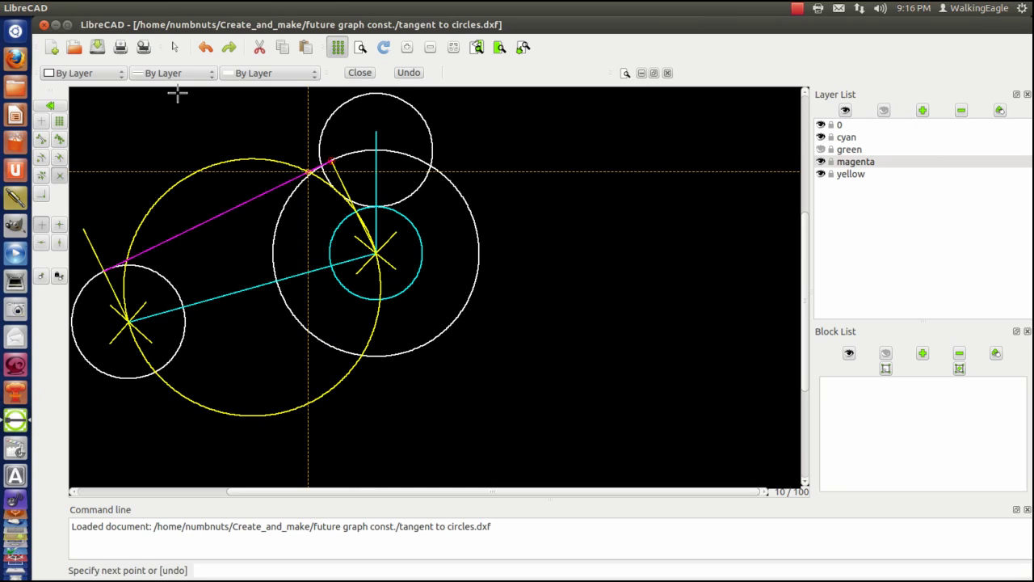
right_click(129, 178)
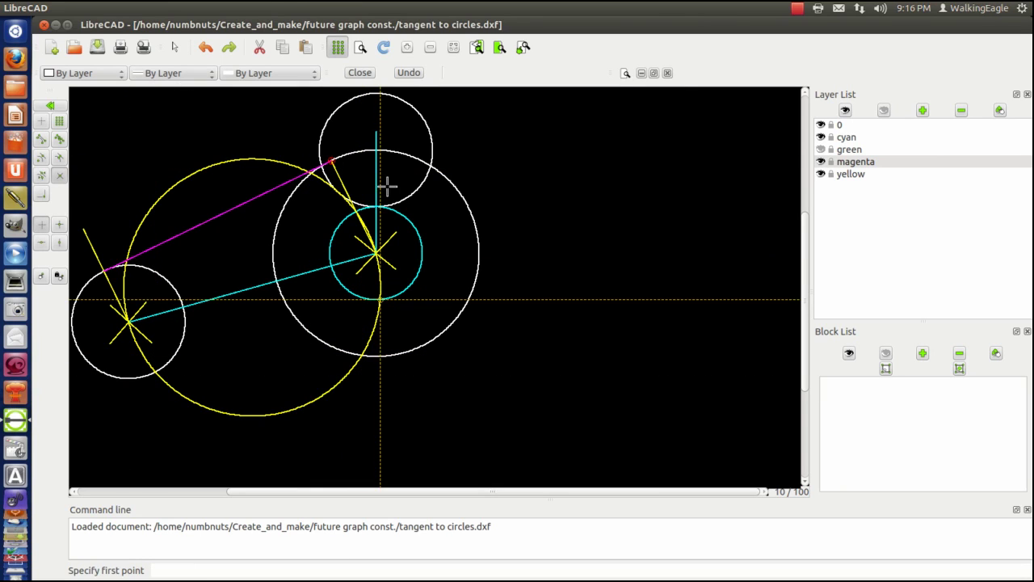
right_click(673, 240)
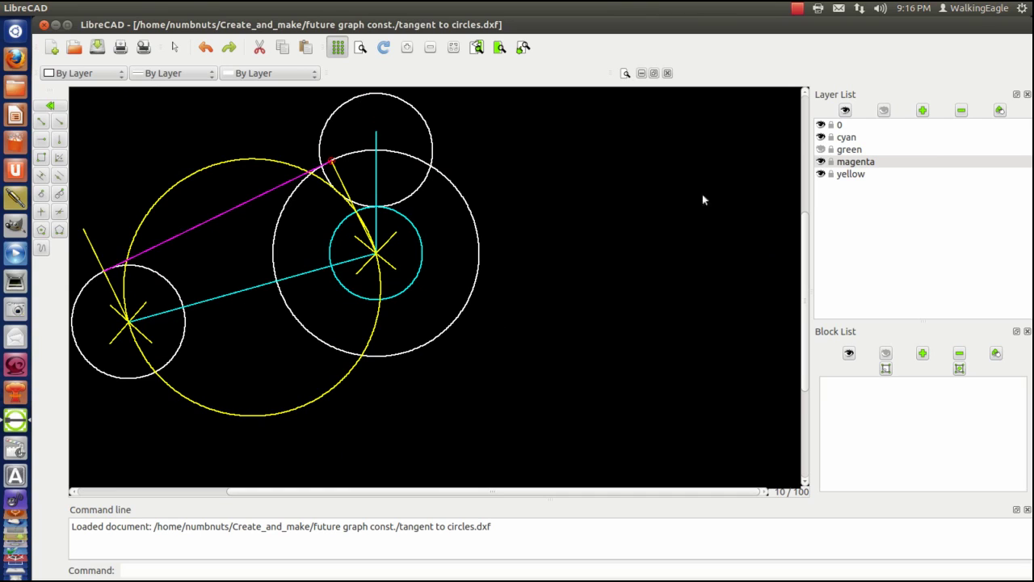
click(821, 149)
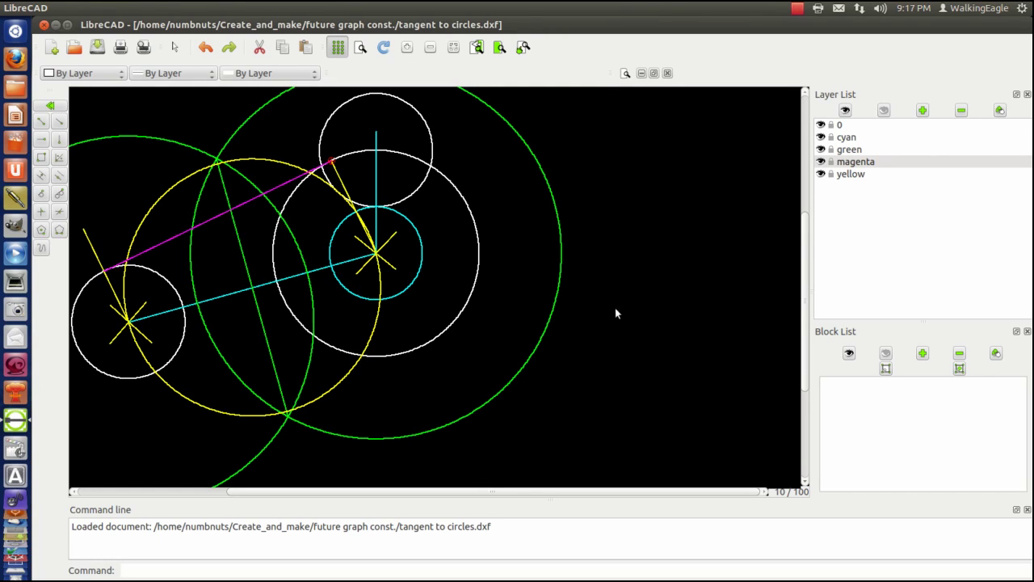
click(819, 149)
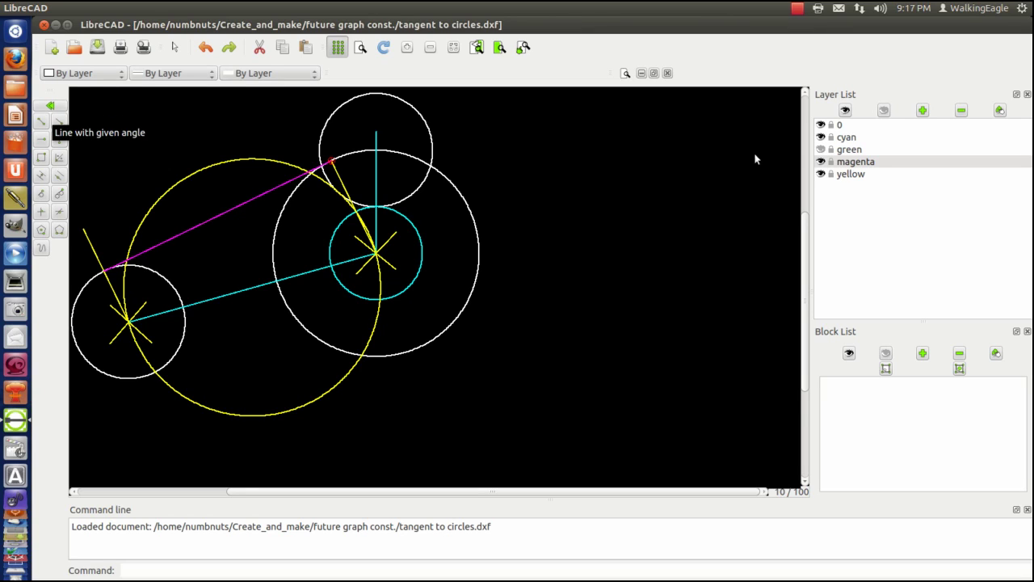
Step: On the yellow layer, draw a line from the cyan circle's centre down to the cyan circle
click(848, 173)
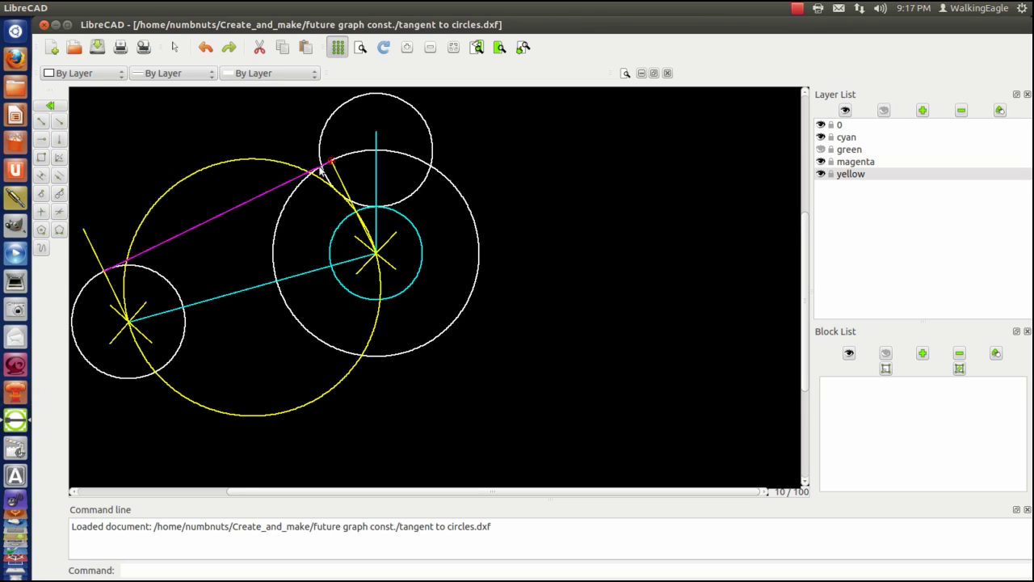
click(42, 120)
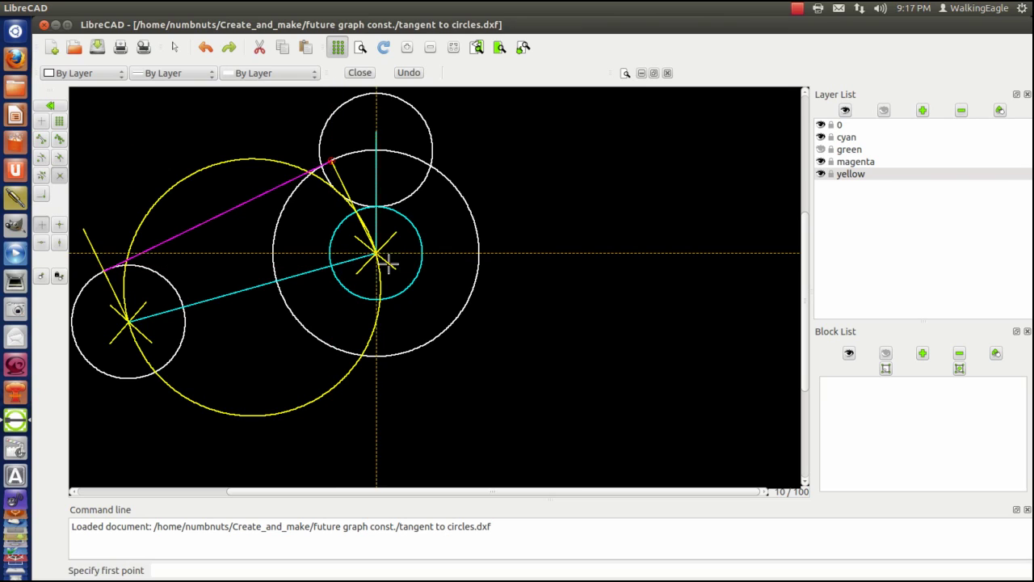
click(376, 252)
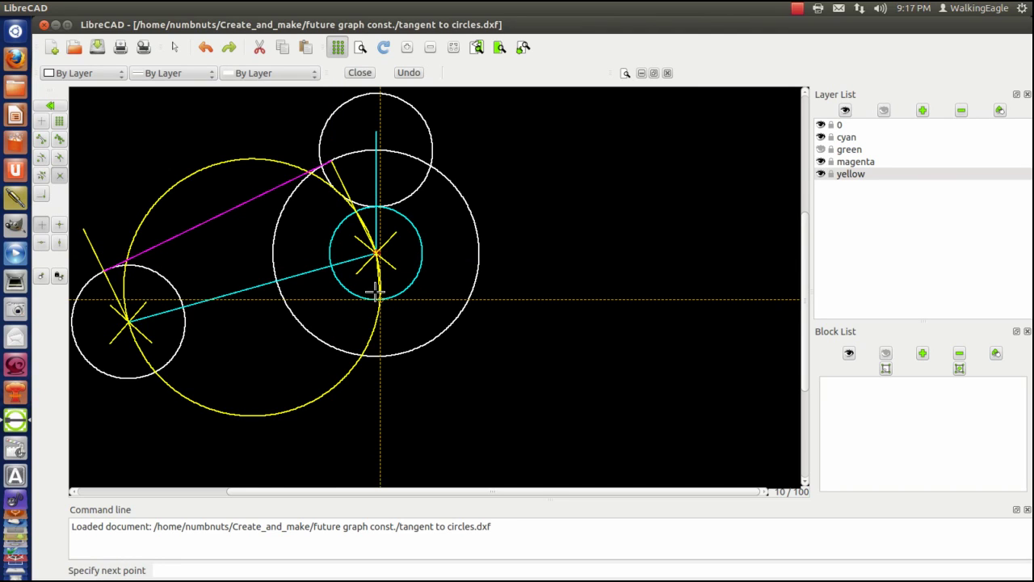
click(377, 300)
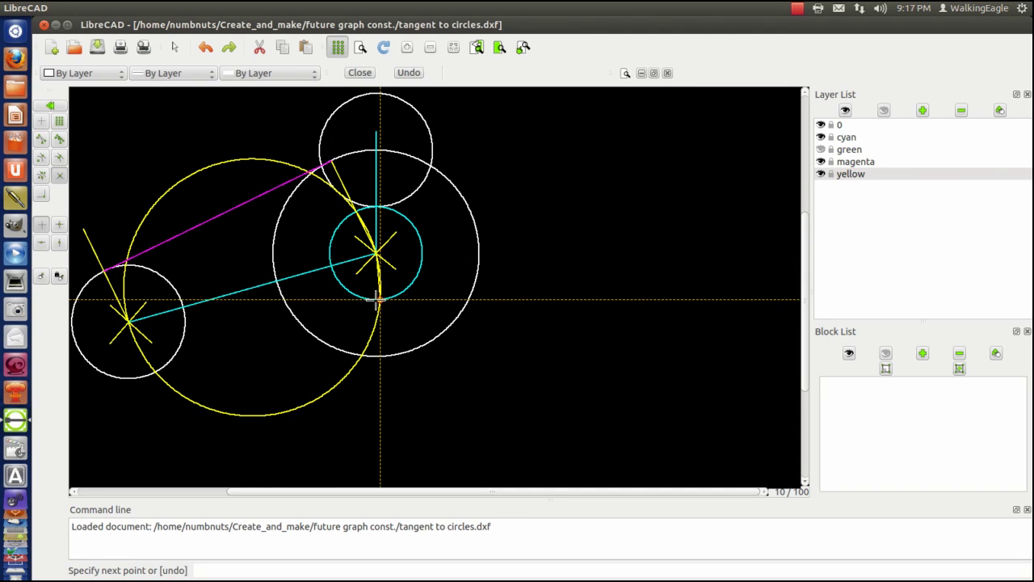
right_click(329, 317)
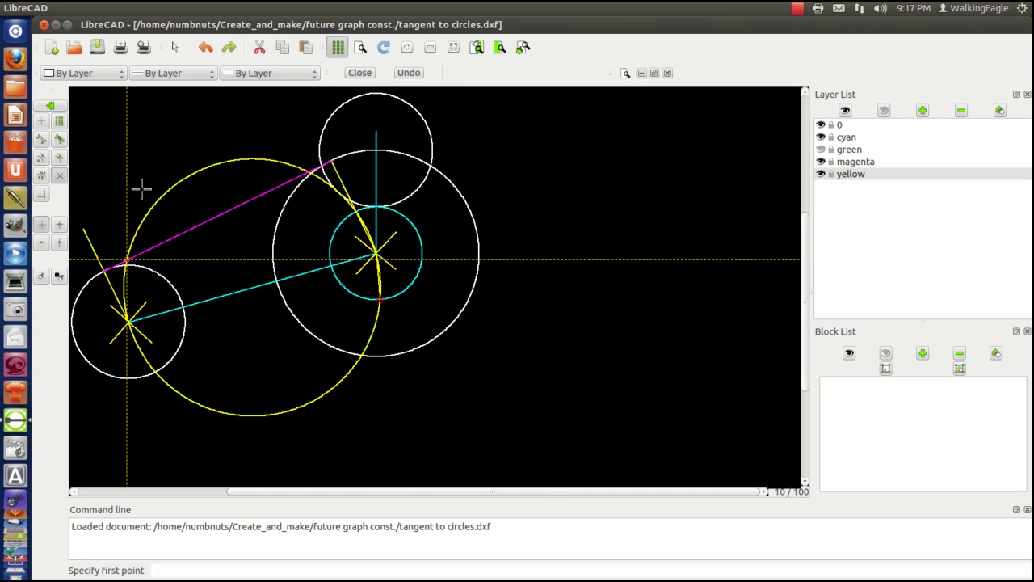
Step: Start a trim with the large white circle as the limiting boundary
click(50, 107)
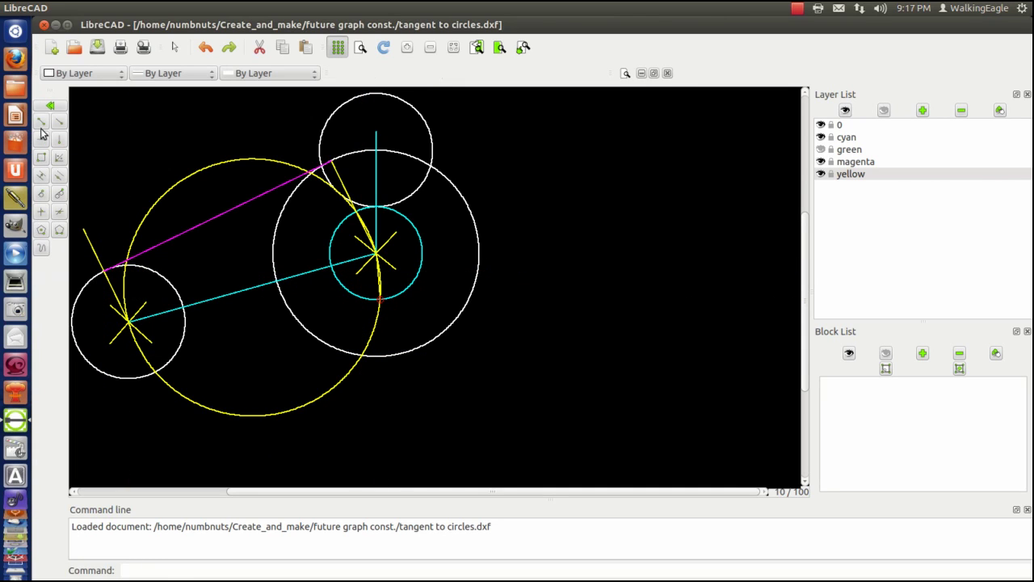
click(67, 103)
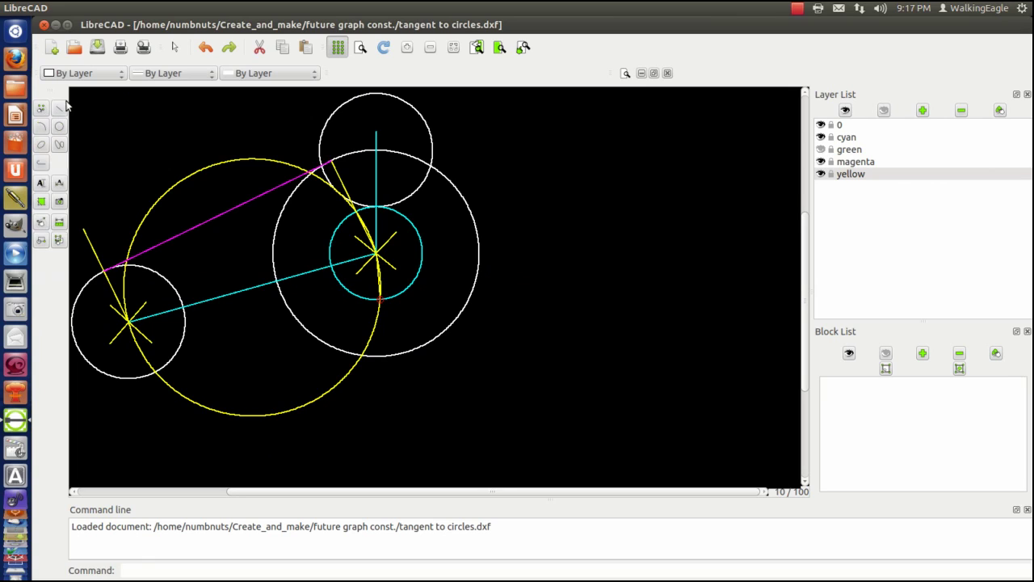
click(41, 225)
click(41, 175)
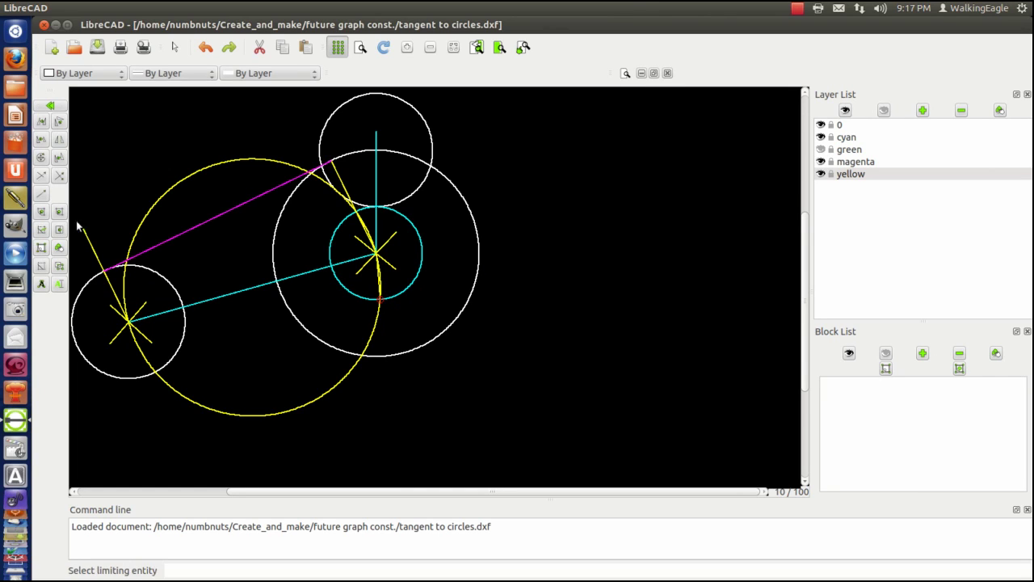
click(392, 353)
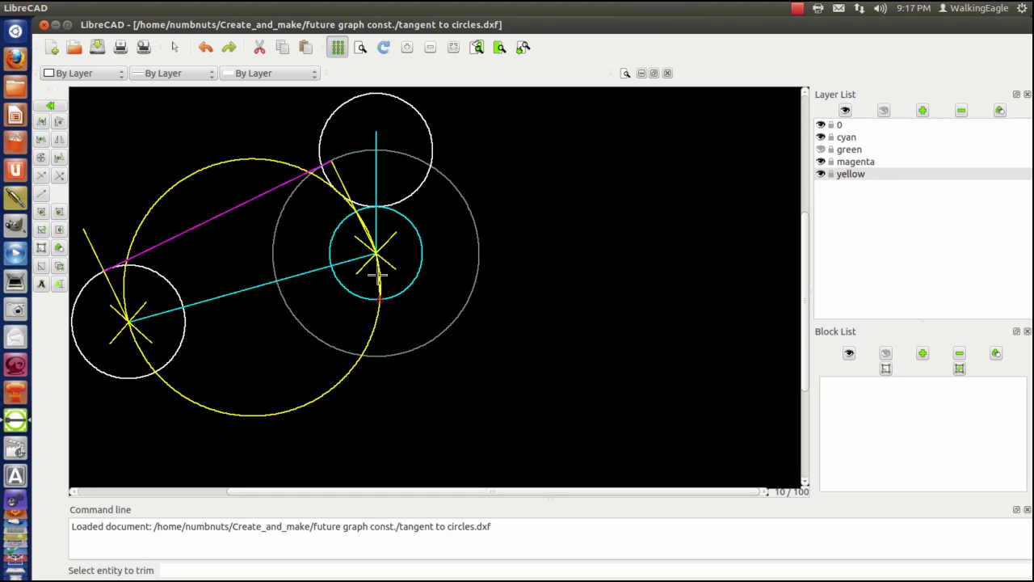
Step: Finish extending the lower yellow line and select it for Move/Copy
right_click(541, 310)
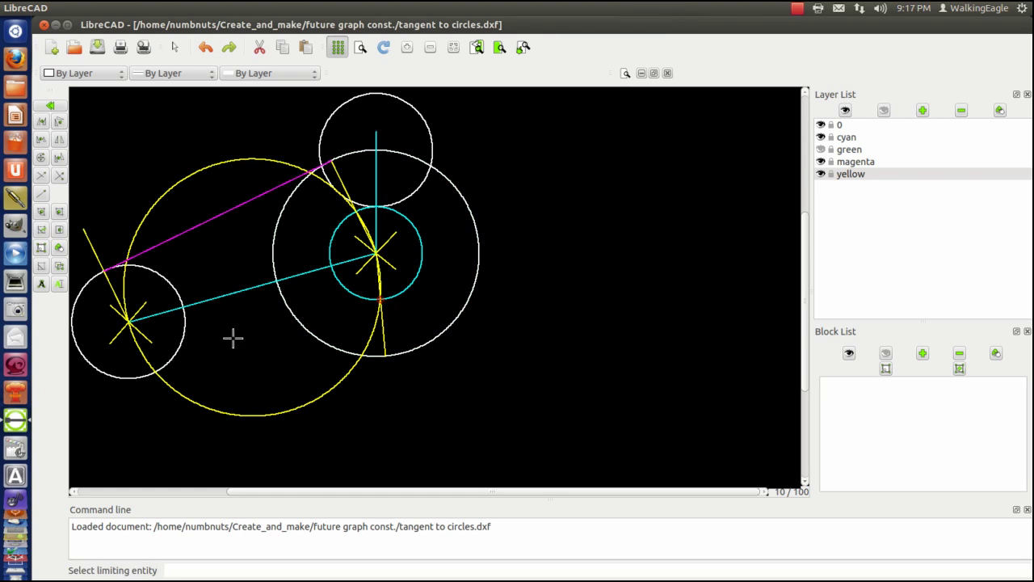
click(51, 107)
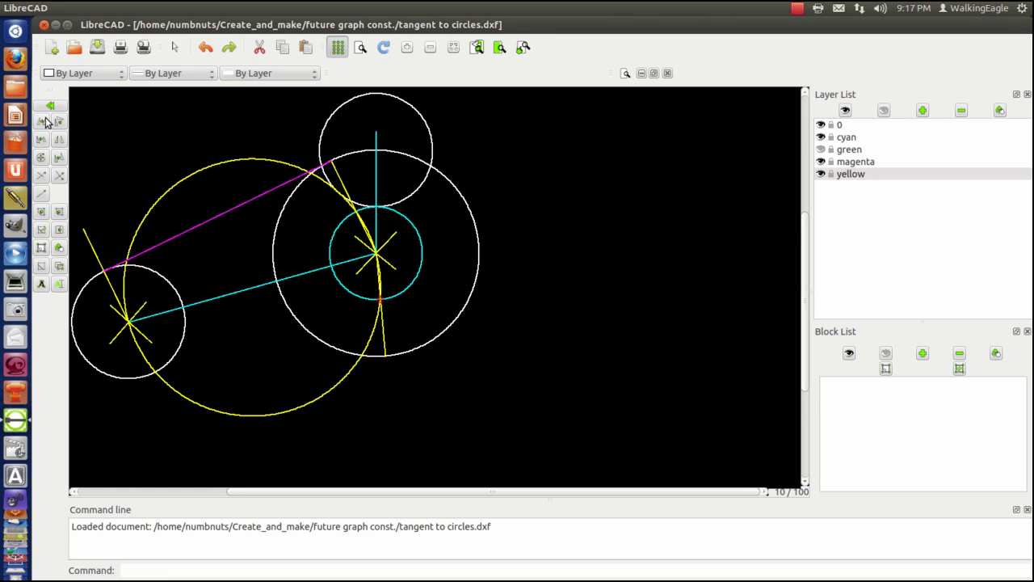
click(45, 120)
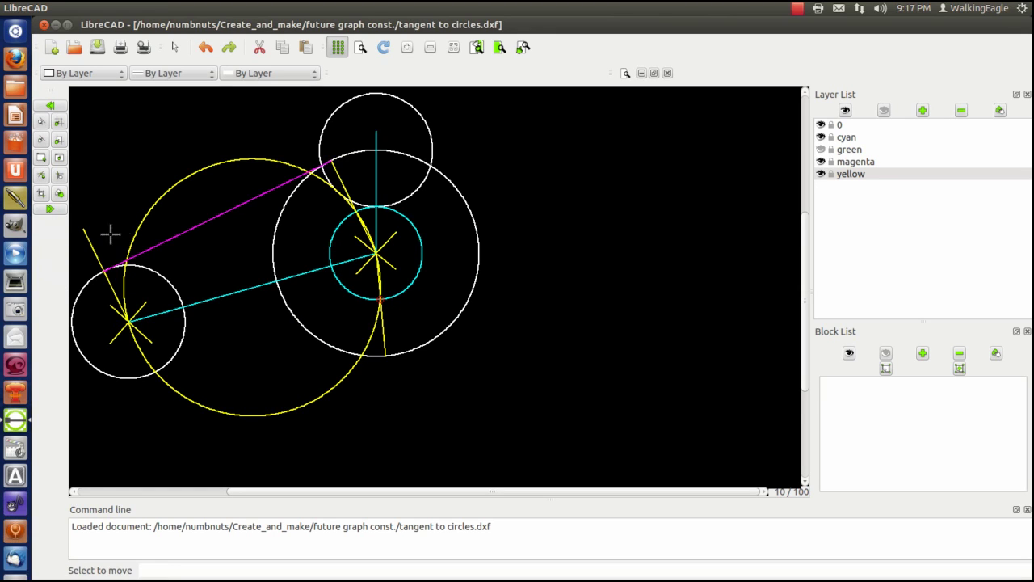
click(383, 335)
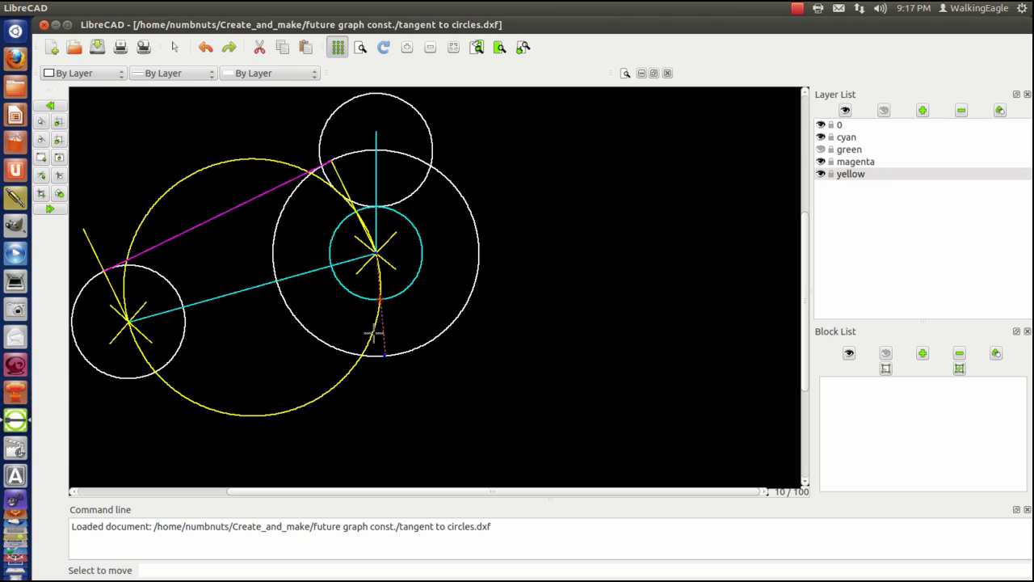
click(50, 210)
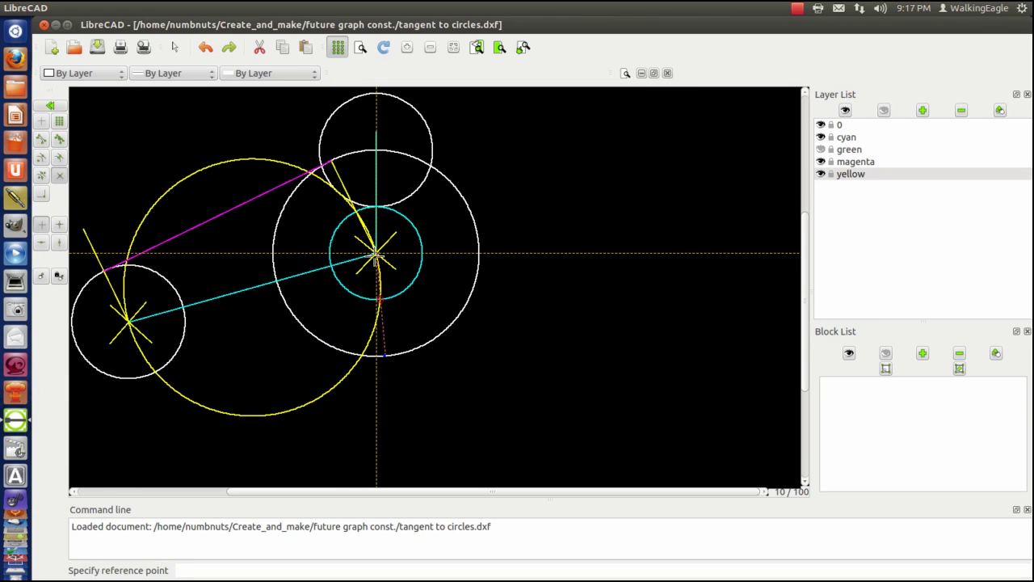
Step: Copy it from the cyan centre to the small circle's centre keeping the original, and make magenta current
click(376, 253)
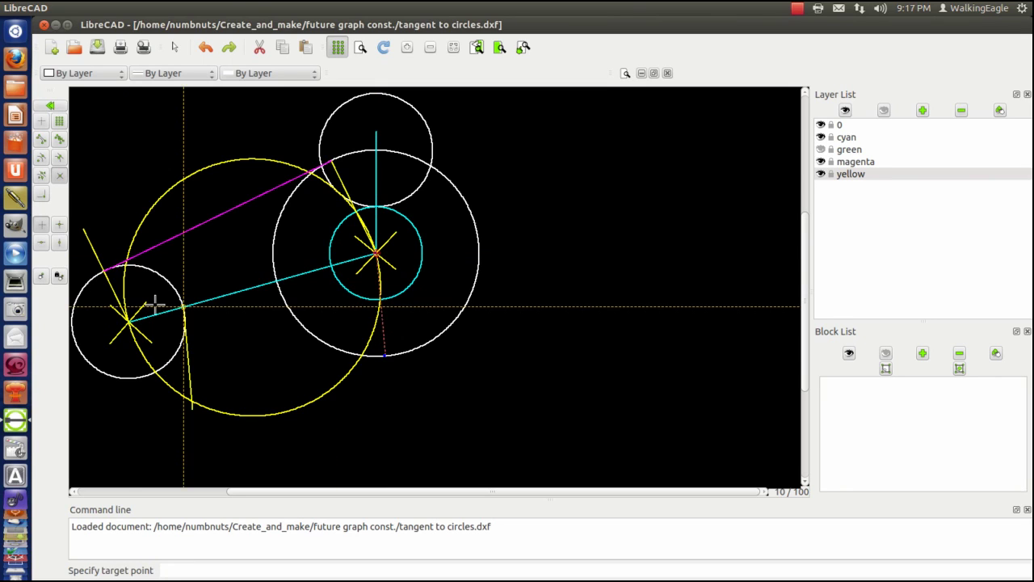
click(128, 320)
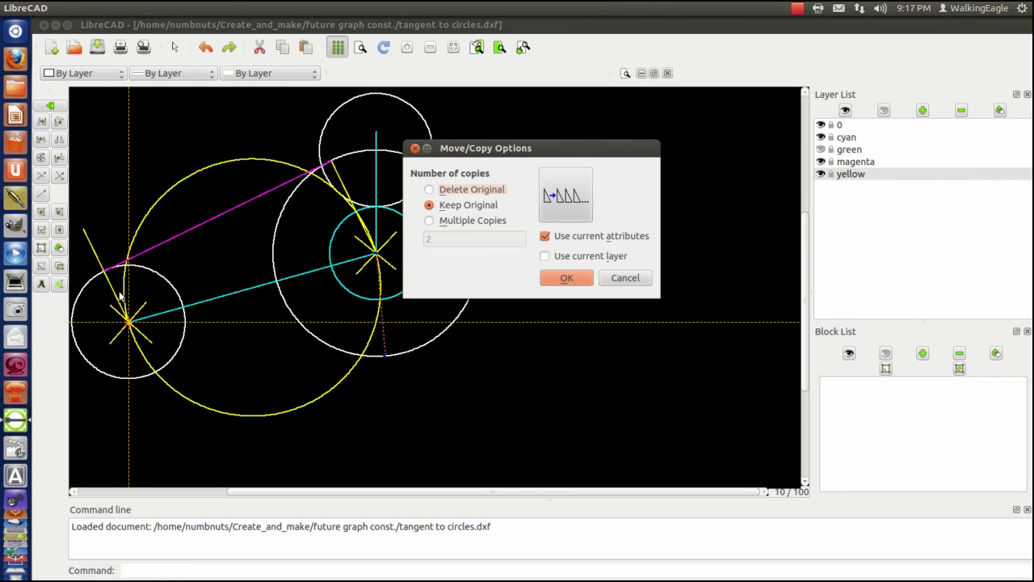
click(564, 278)
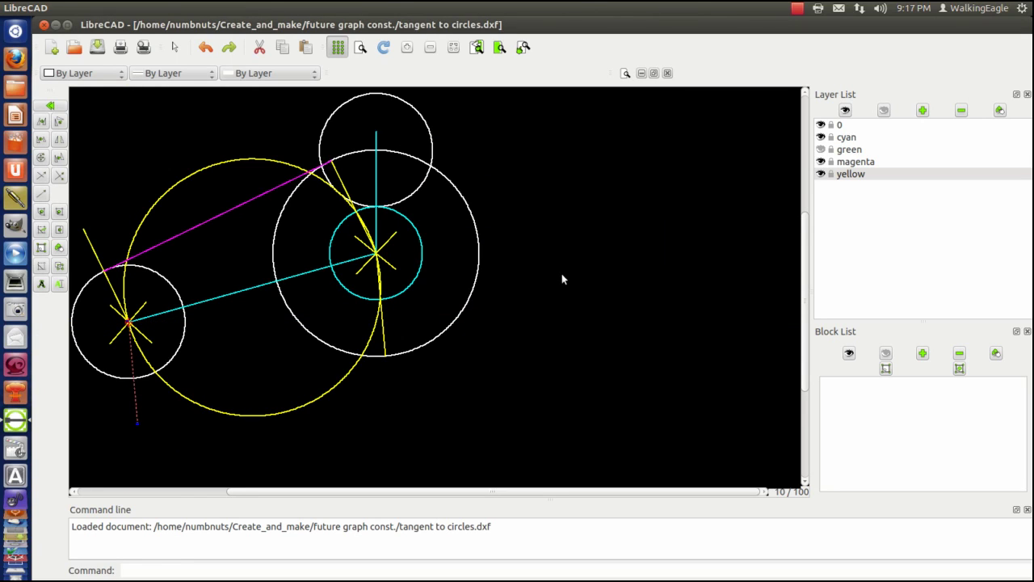
key(Escape)
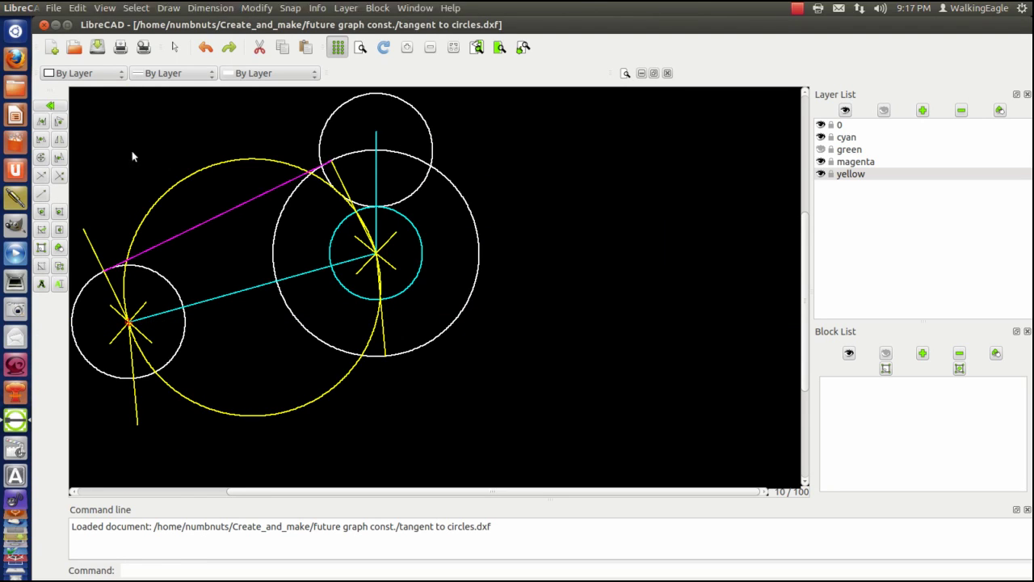
click(857, 165)
Step: Draw a two-point magenta line from the small circle's lower tangent point to the large circle's
click(50, 106)
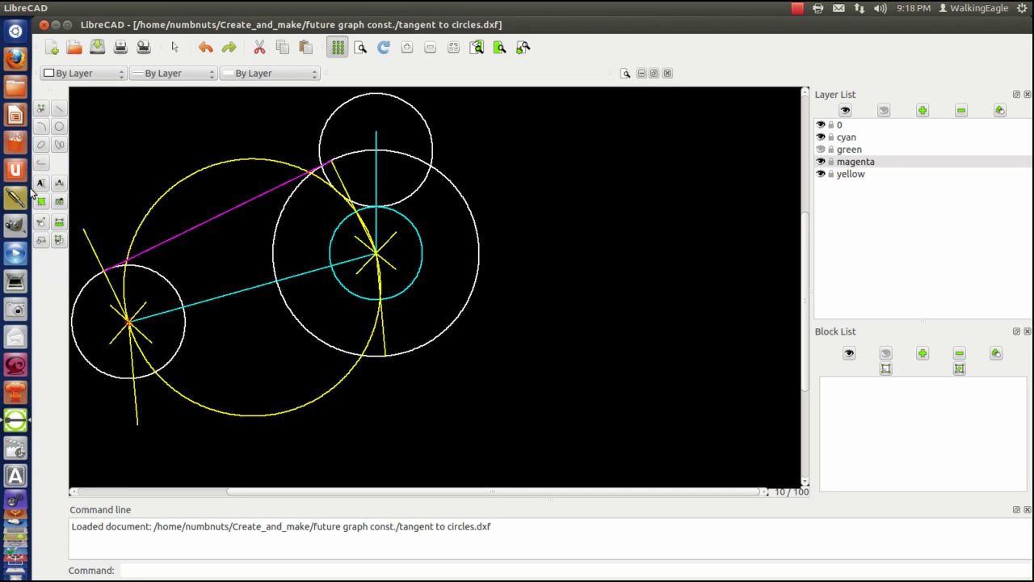
click(62, 111)
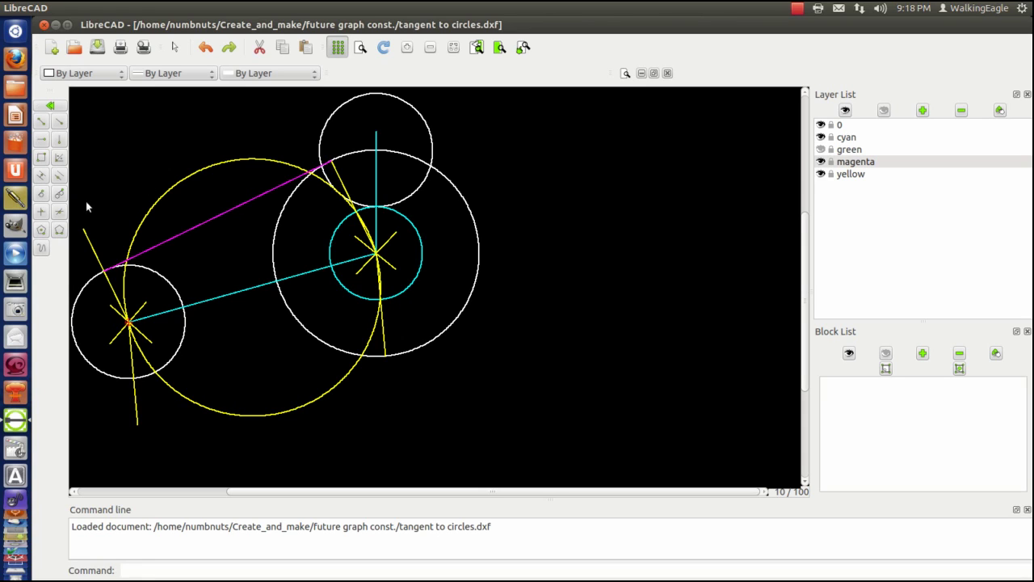
click(40, 122)
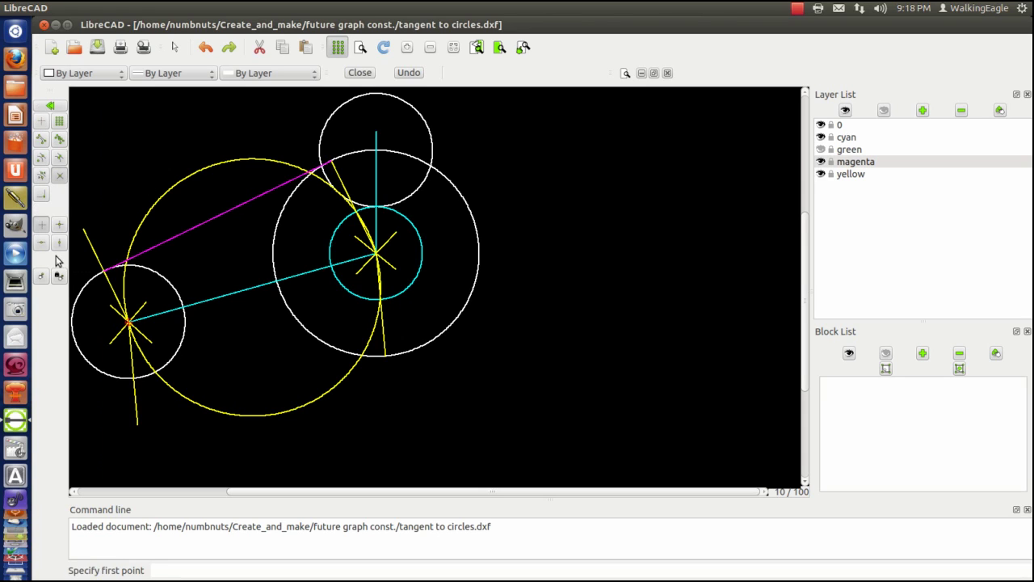
click(132, 378)
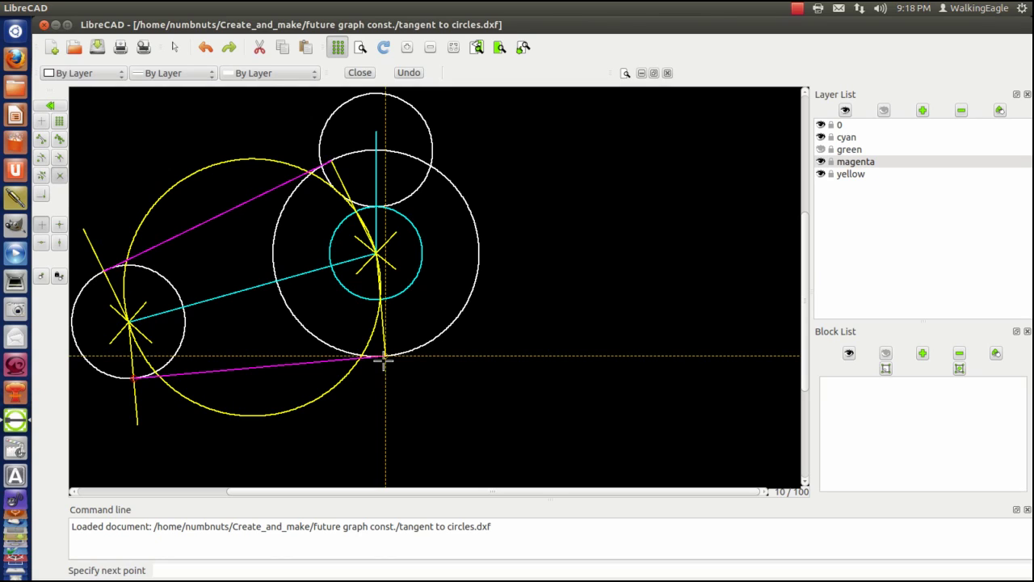
click(386, 357)
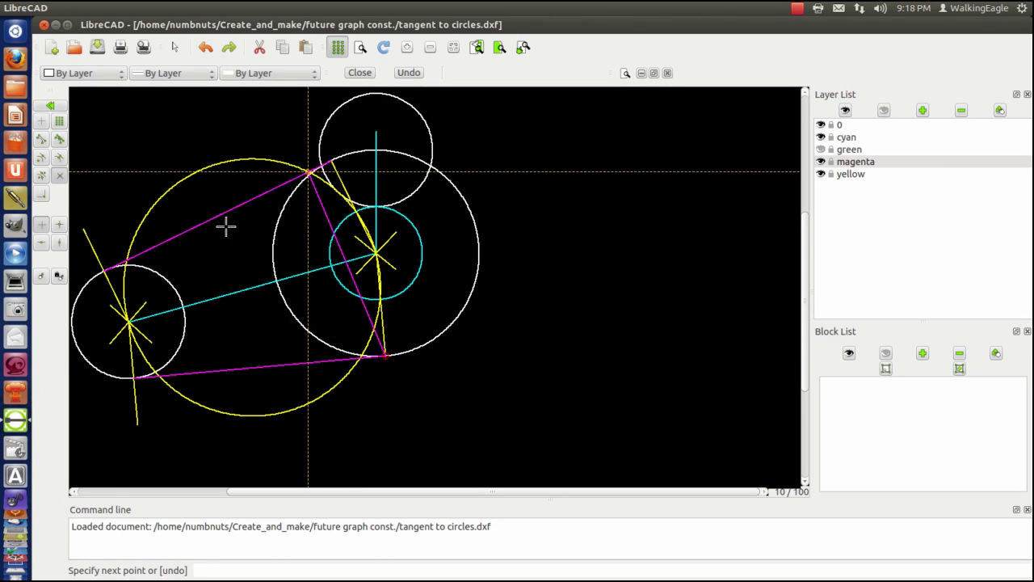
right_click(176, 91)
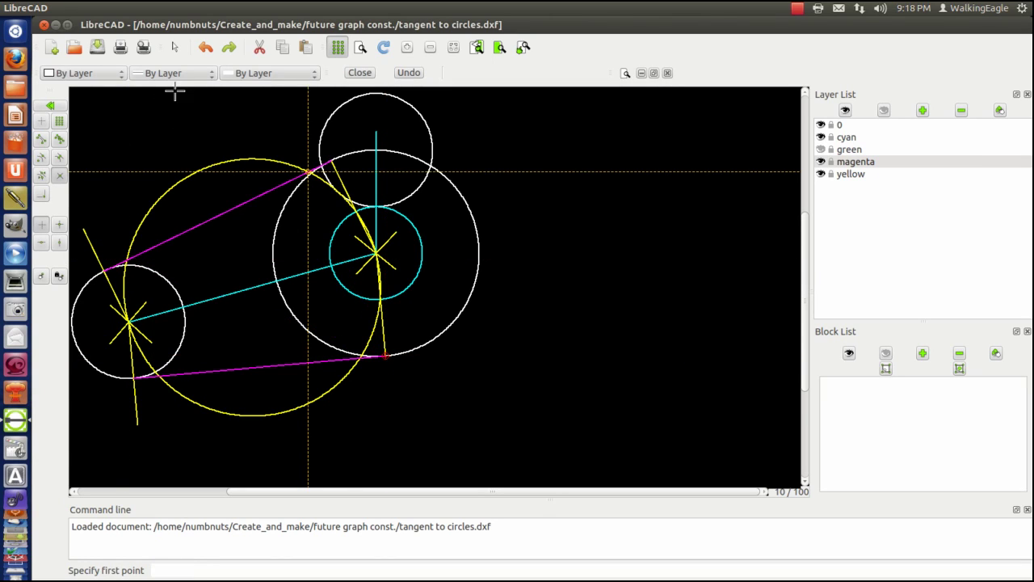
Step: Hide the cyan and yellow construction layers
click(821, 137)
click(821, 173)
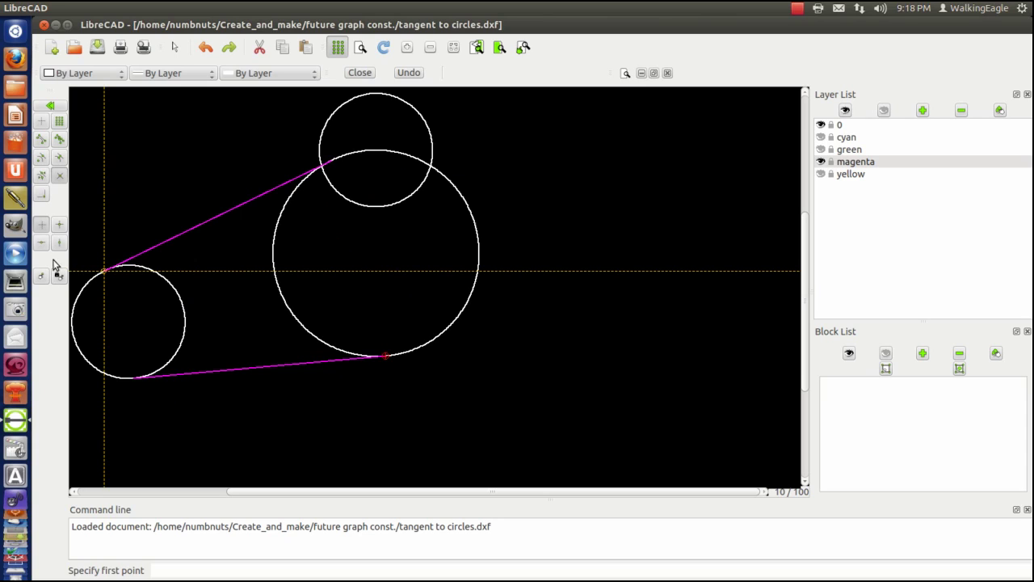
click(54, 106)
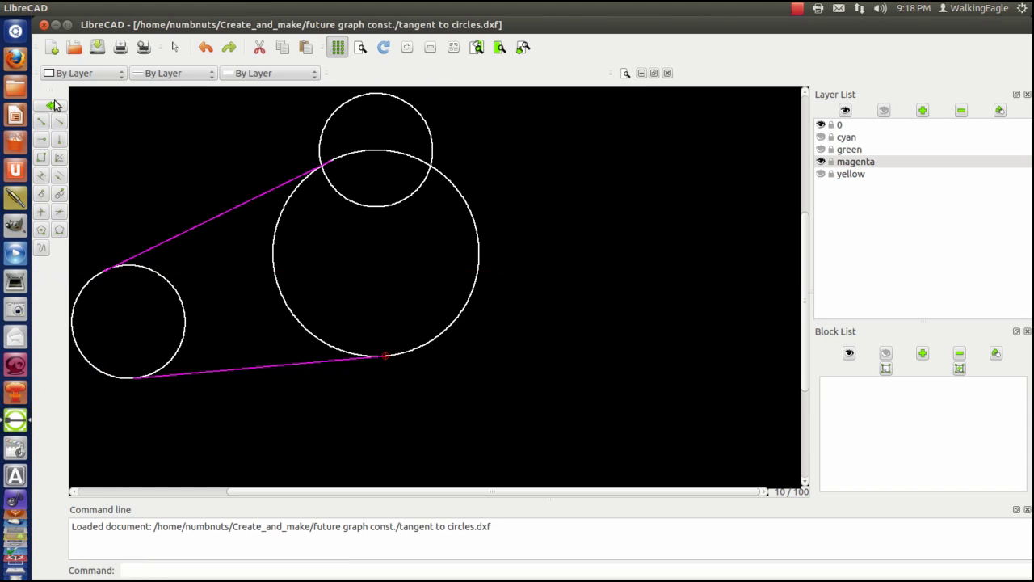
click(54, 106)
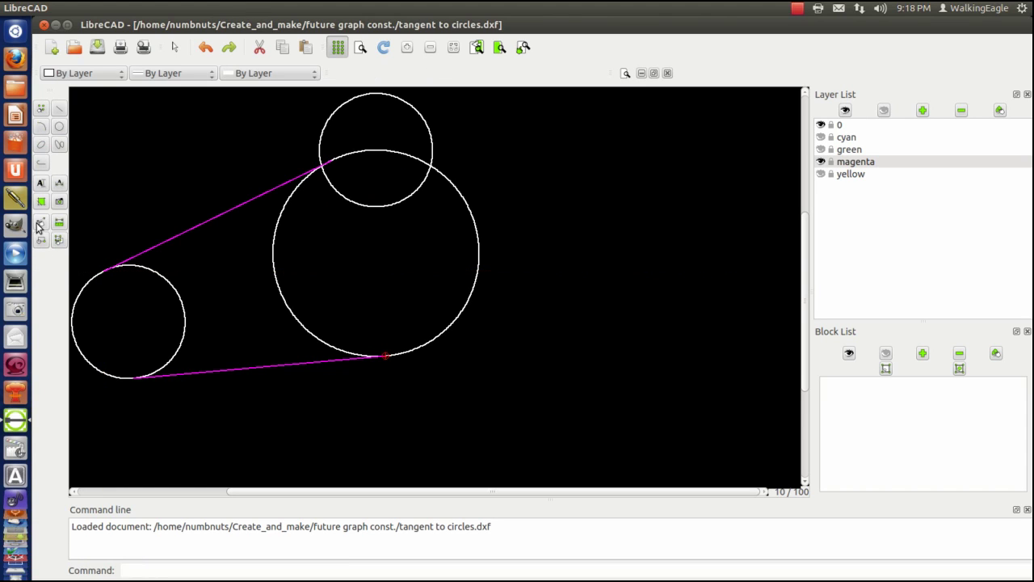
Step: Change the small top circle's layer to green via Modify > Attributes
click(42, 229)
click(58, 248)
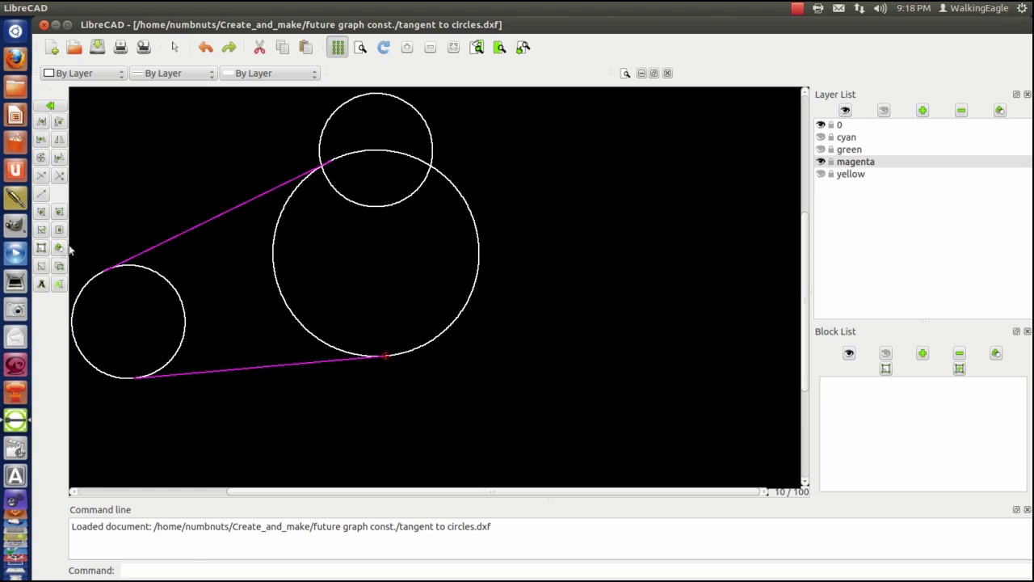
click(320, 138)
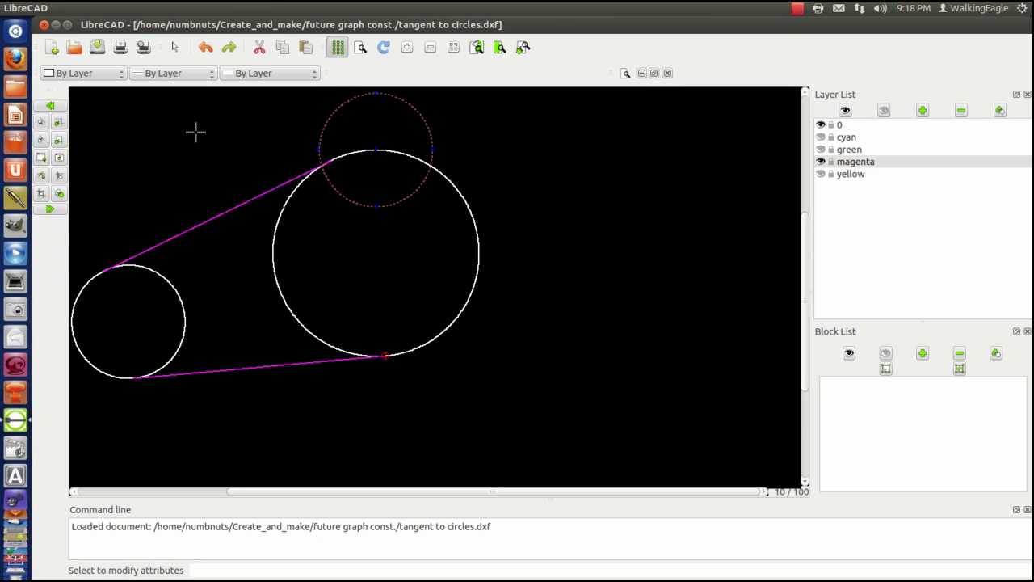
click(50, 209)
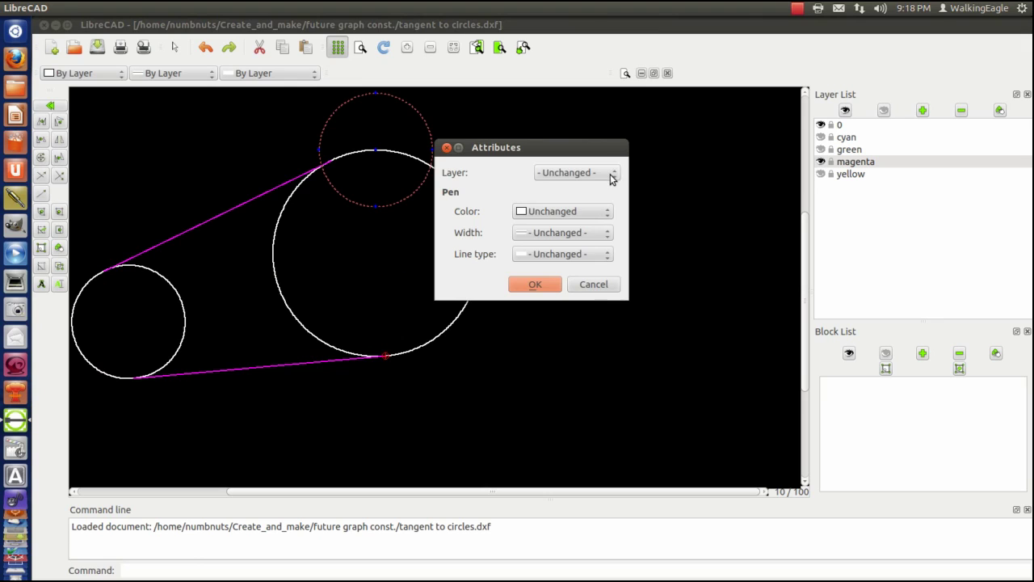
click(610, 175)
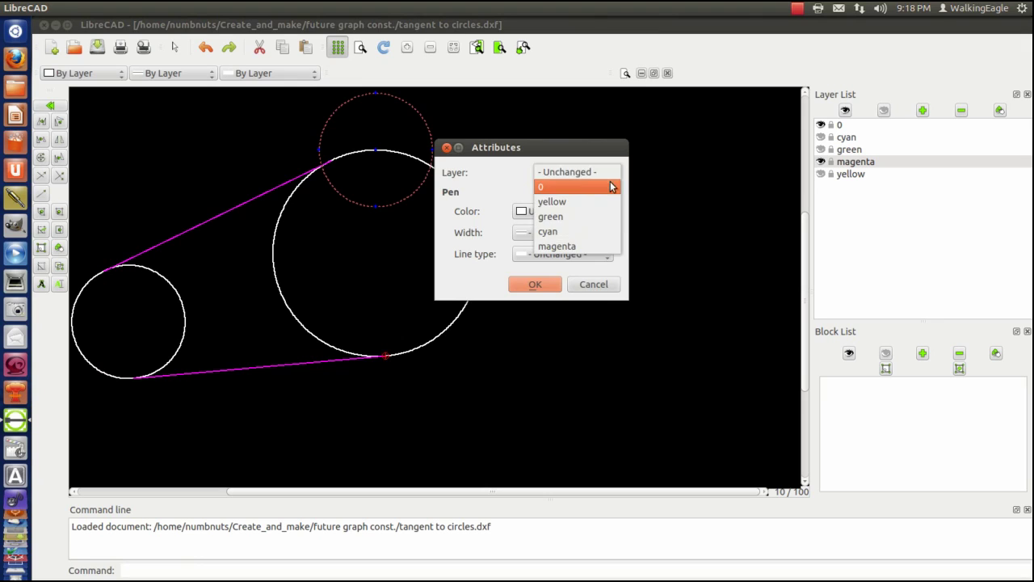
click(542, 218)
click(535, 289)
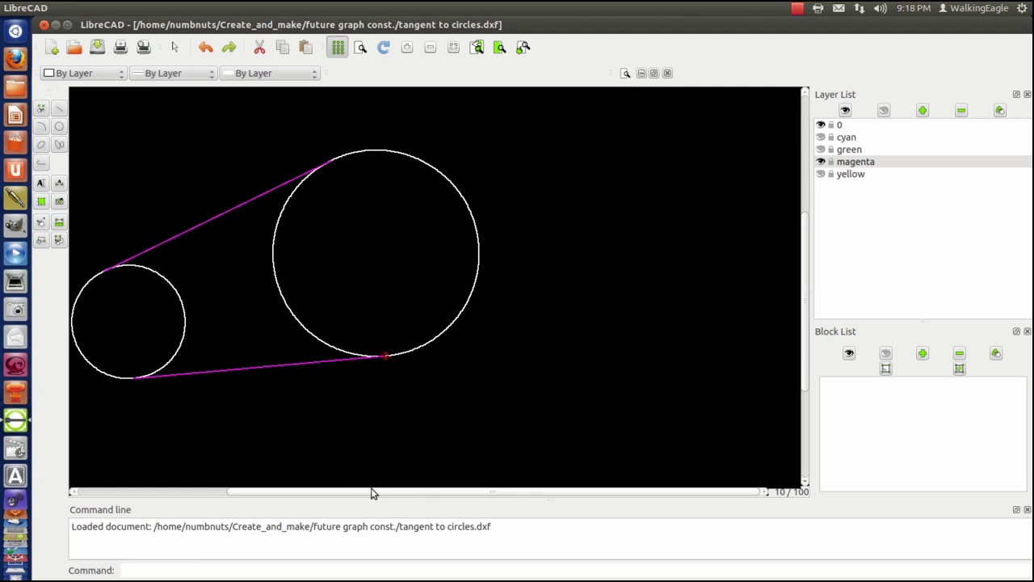
drag(370, 491, 320, 491)
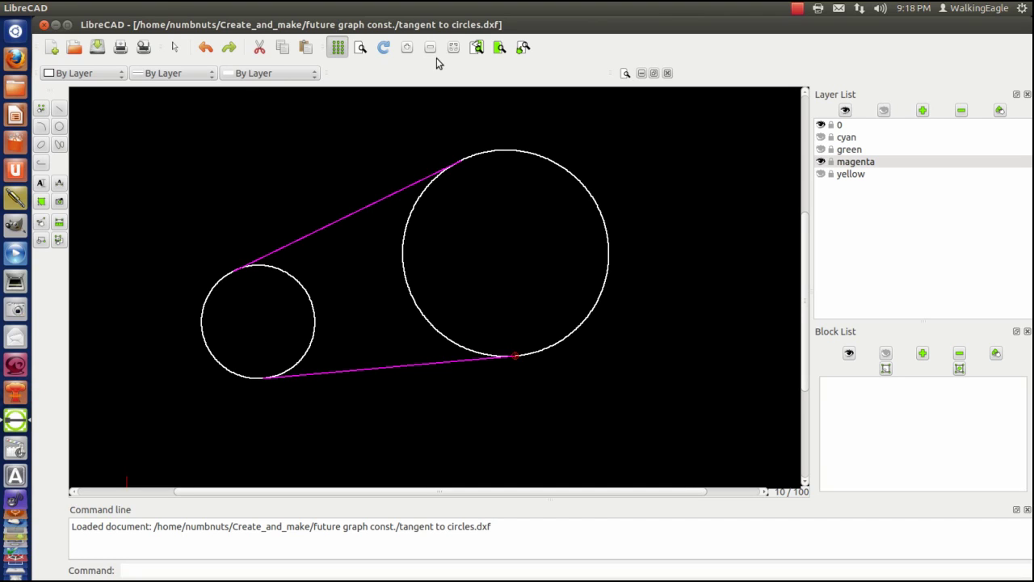
click(61, 112)
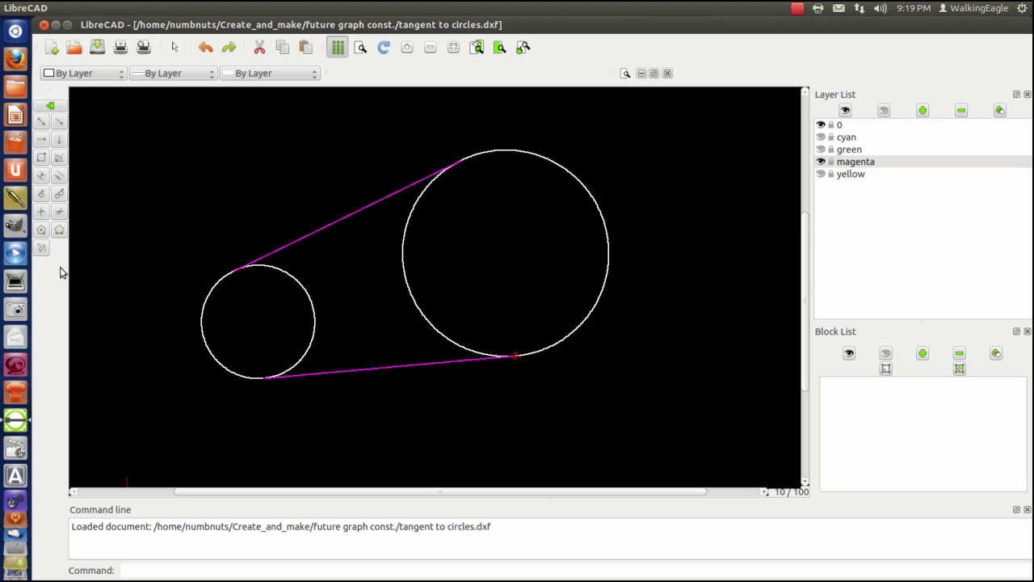
click(52, 108)
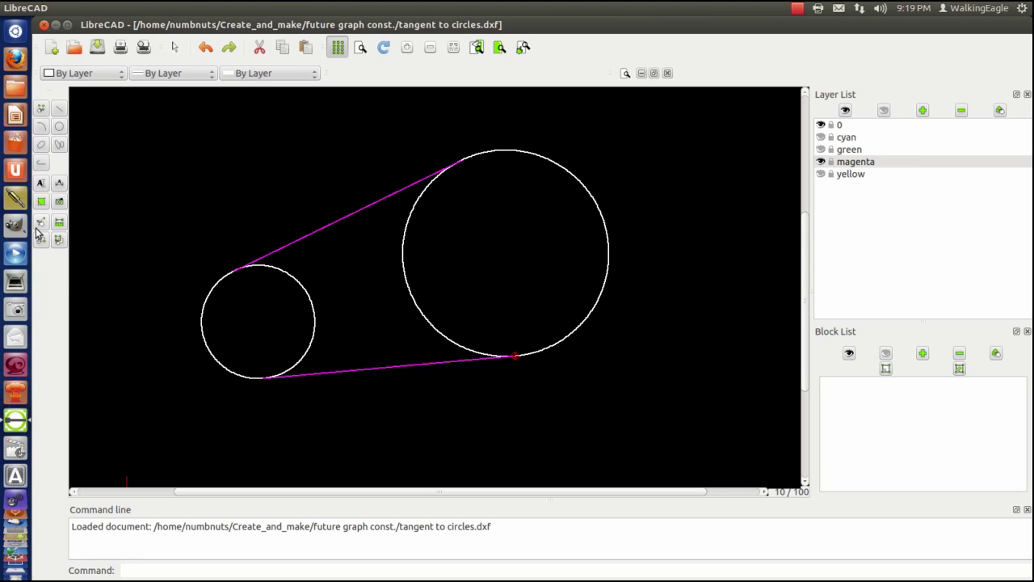
Step: Draw the inner crossing tangent from the large circle to the small circle with the circle-circle Tangent tool
click(62, 107)
click(60, 193)
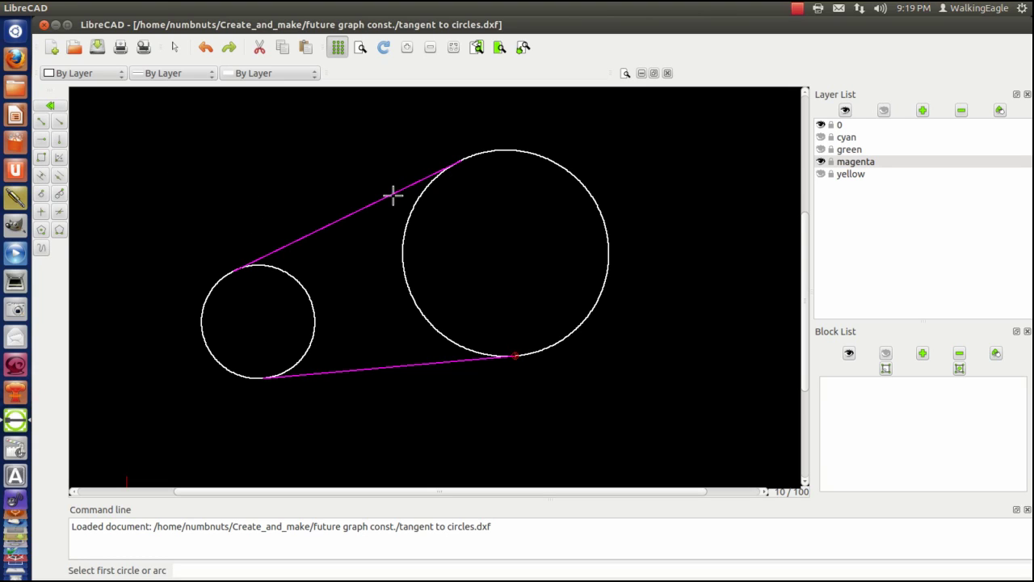
click(416, 194)
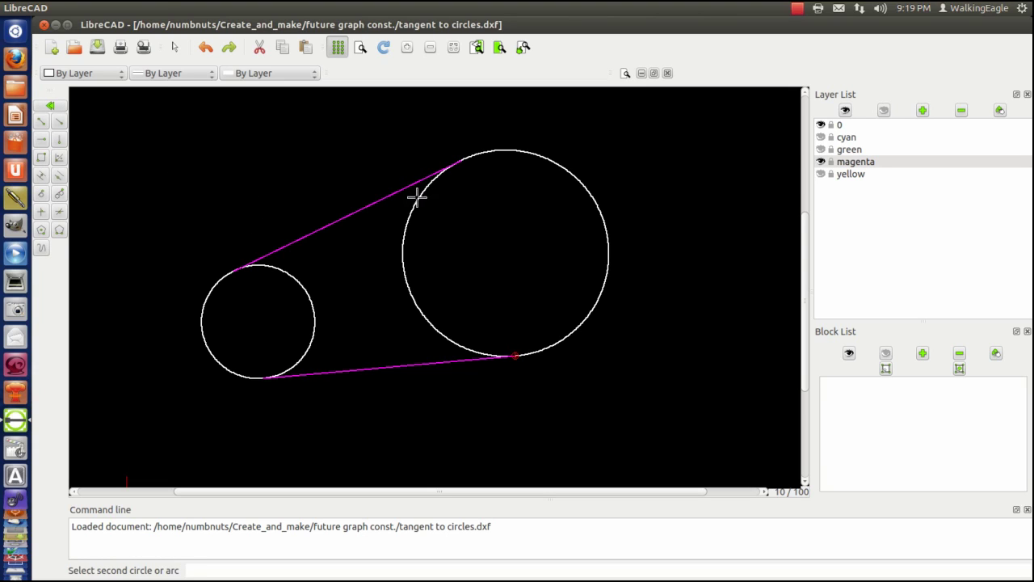
click(304, 353)
key(Escape)
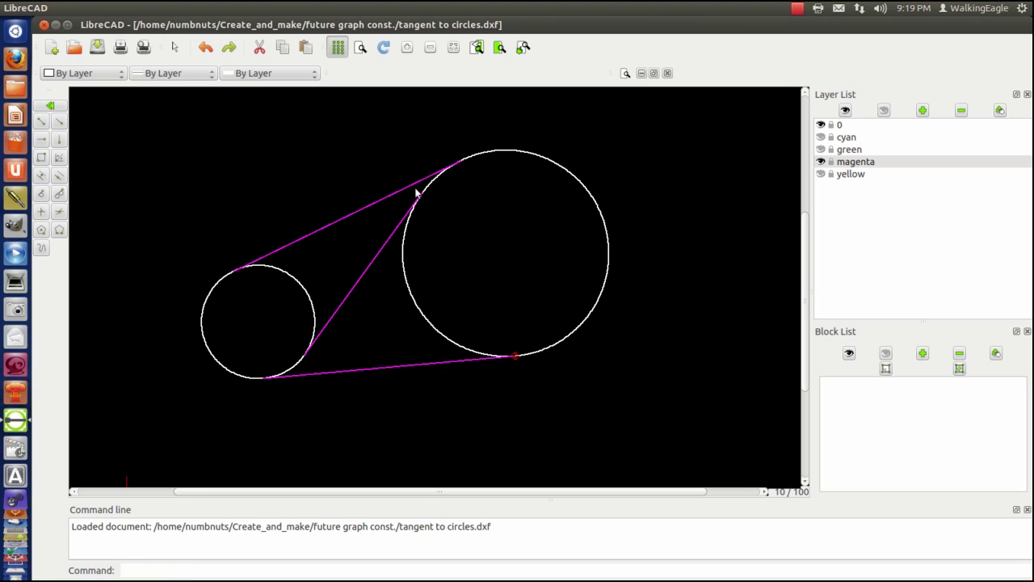